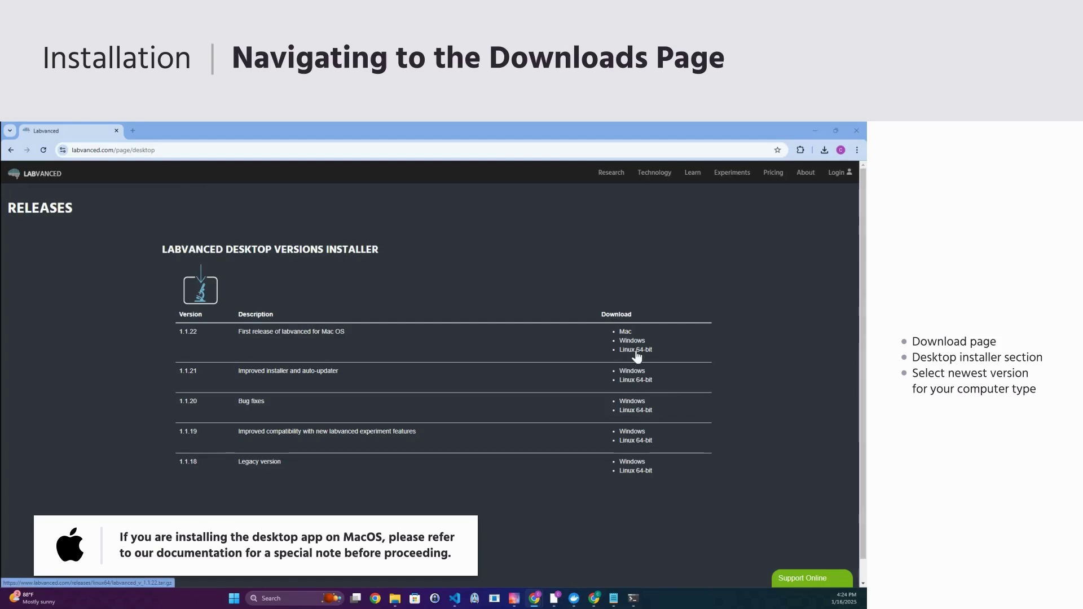
- Open the unzipped Labvanced folder in a maximized Explorer window and launch labvanced.exe
double_click(508, 131)
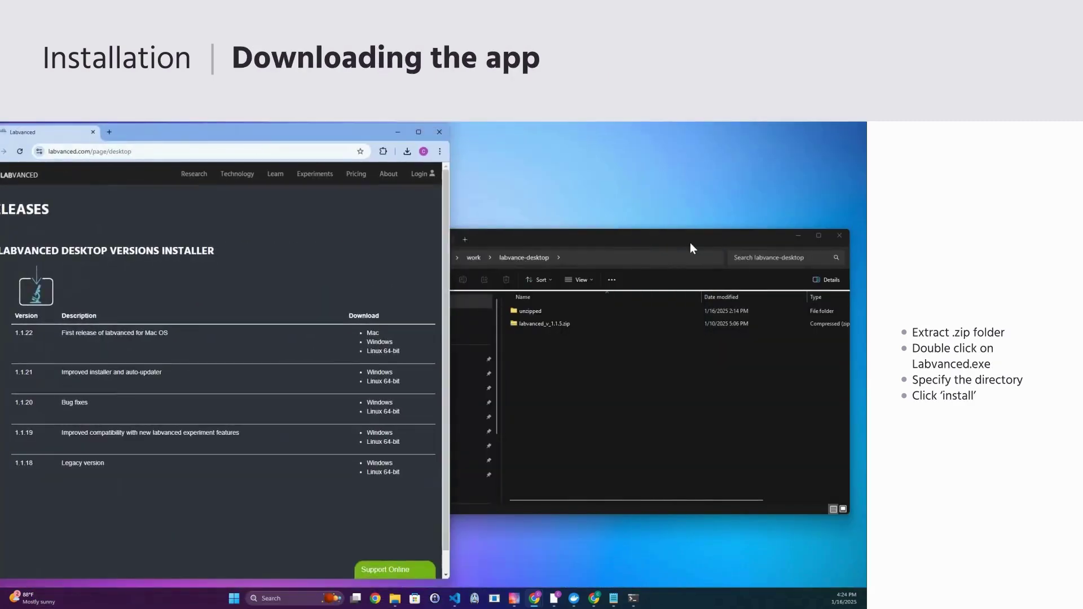
double_click(624, 240)
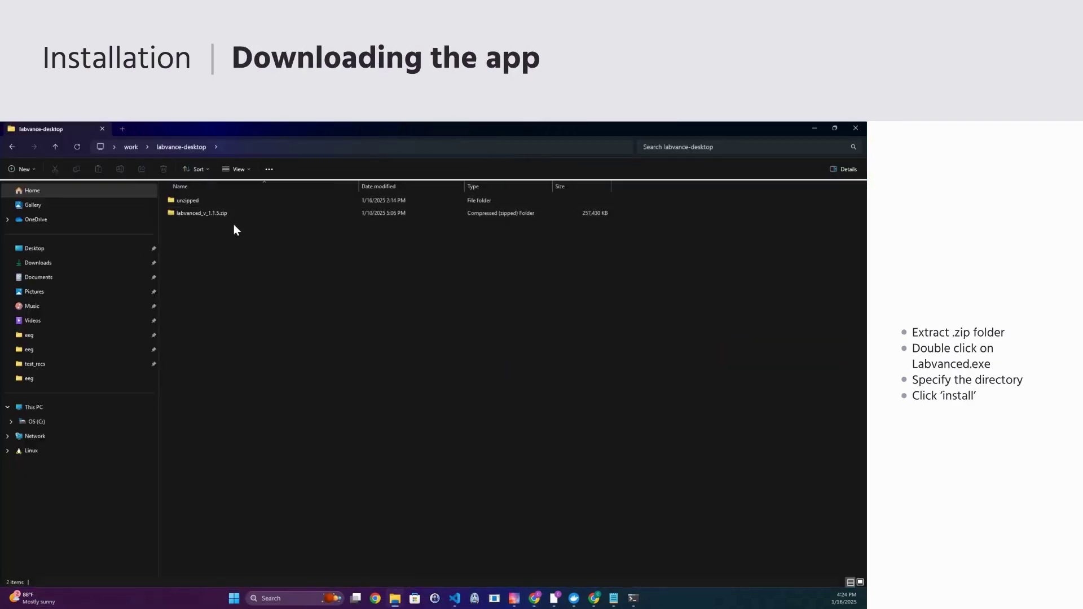
click(217, 213)
double_click(199, 201)
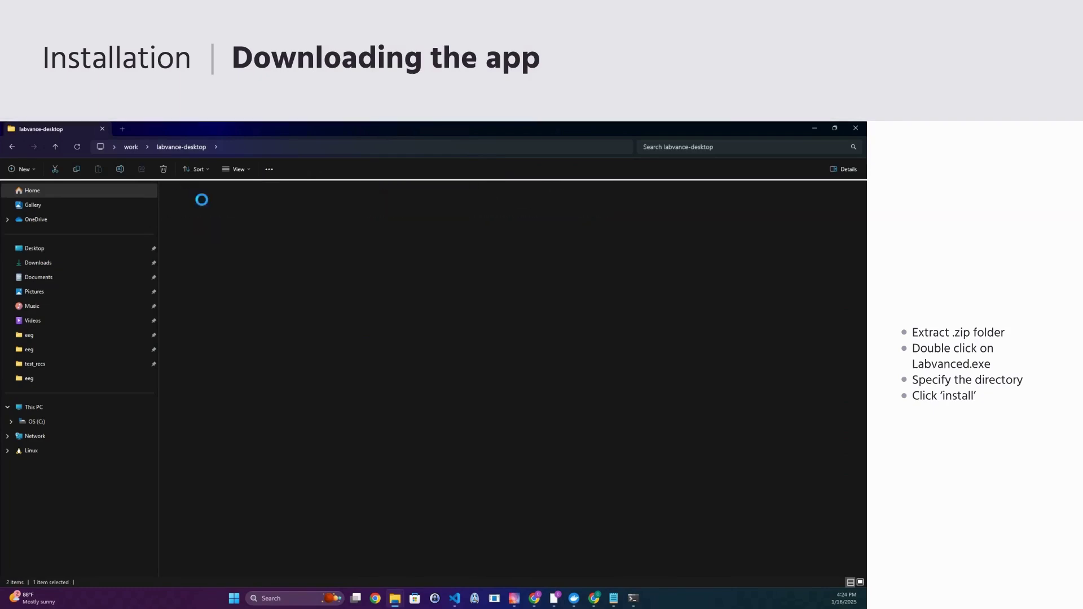
scroll(412, 367, down, 3)
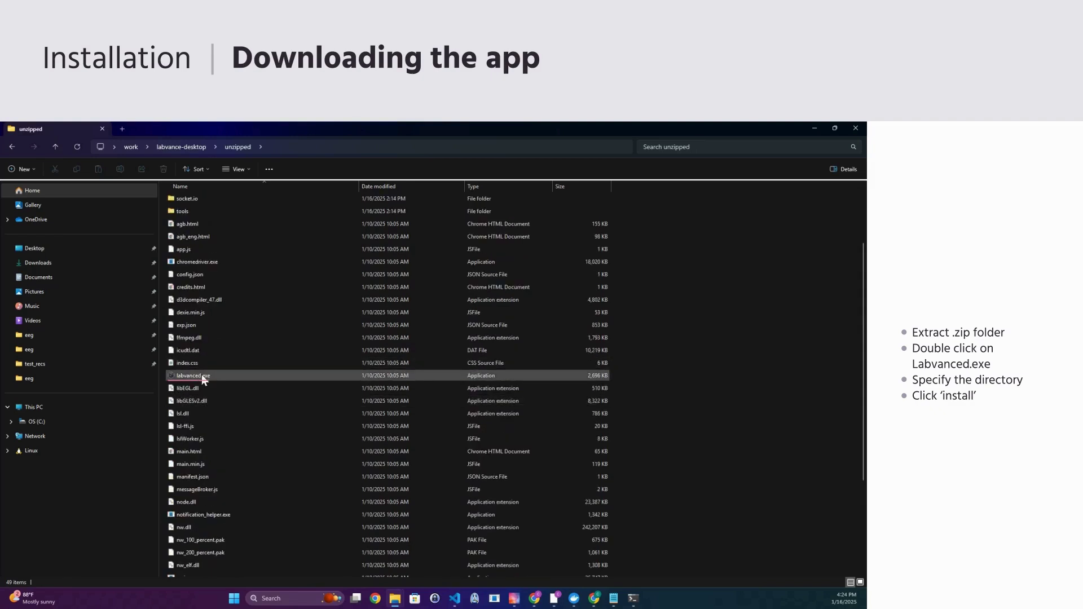
click(201, 375)
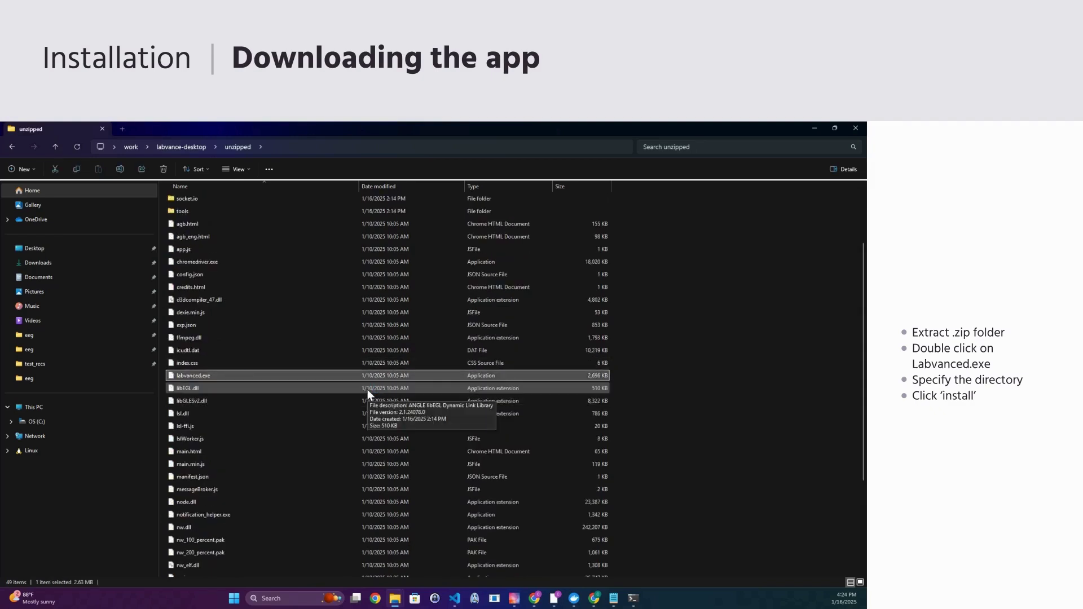
- Install Labvanced 1.1.5 with FFmpeg support, launch it on finish, and maximize the window
drag(59, 210, 282, 230)
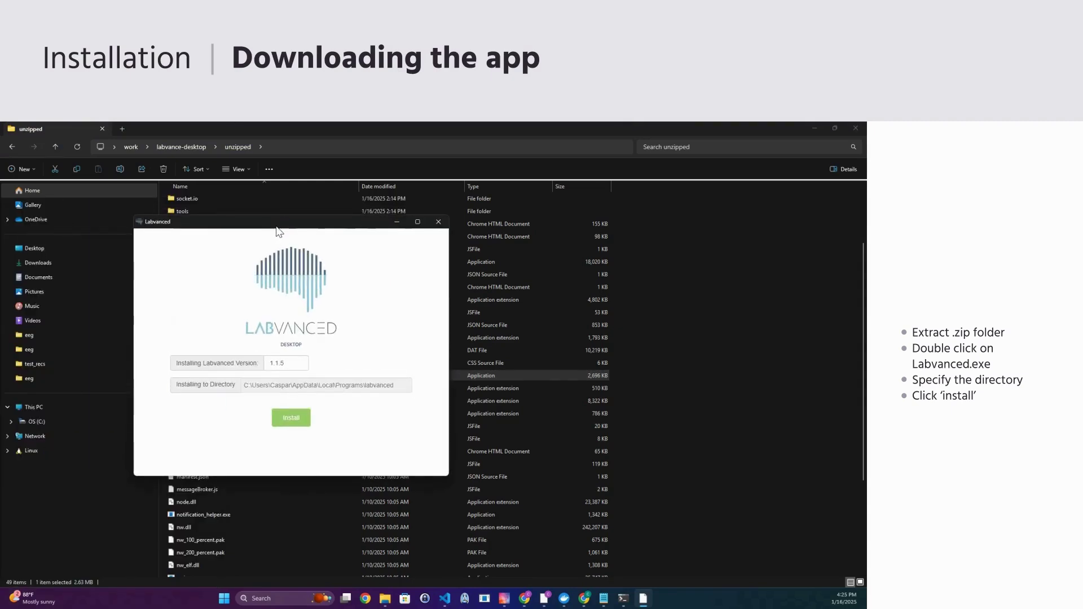
click(299, 418)
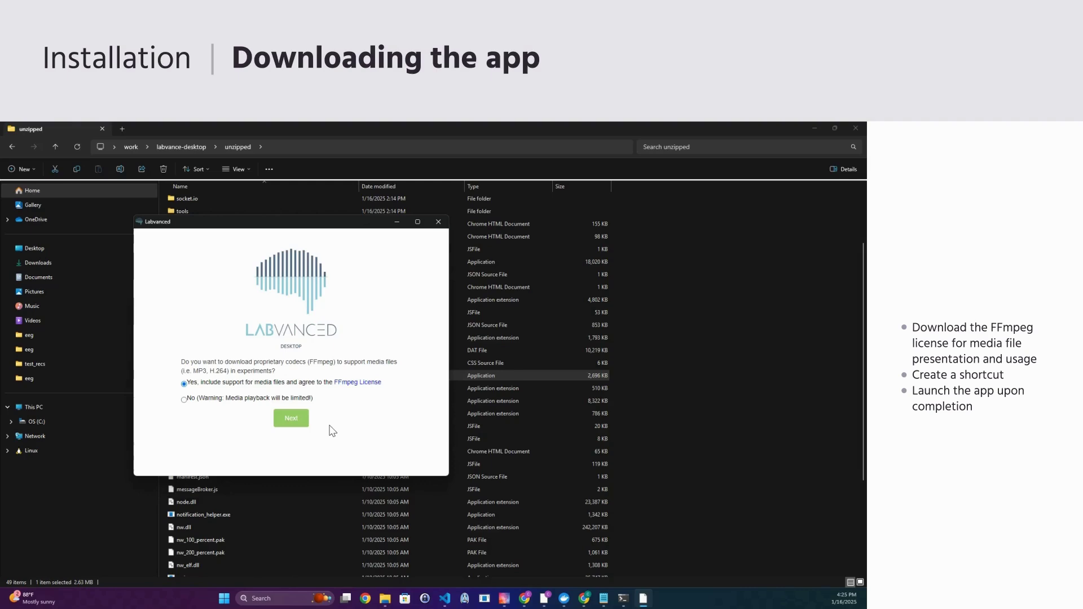
click(292, 423)
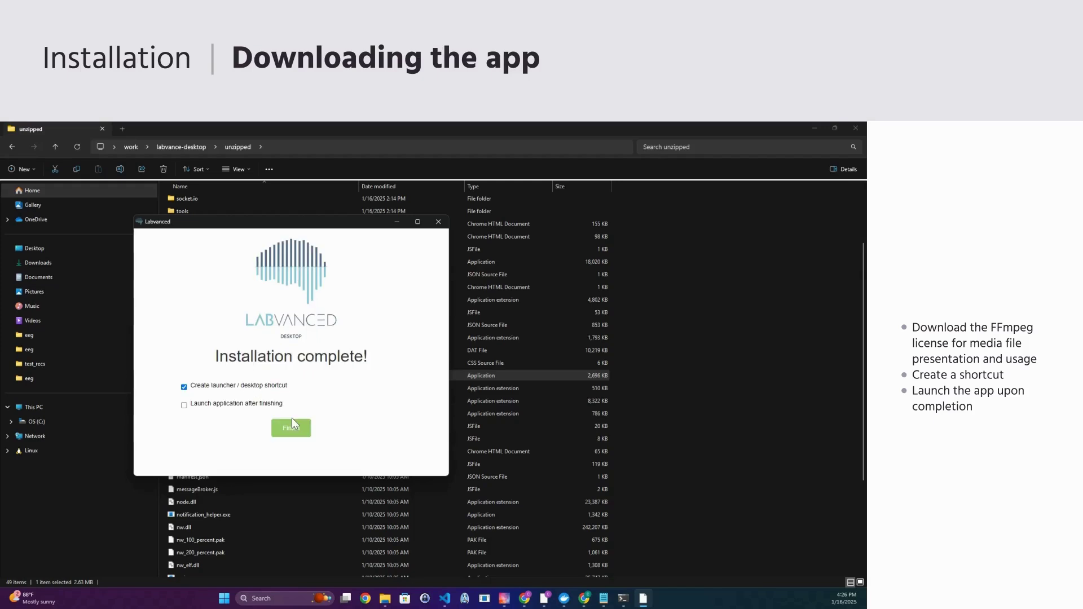
click(185, 406)
click(293, 430)
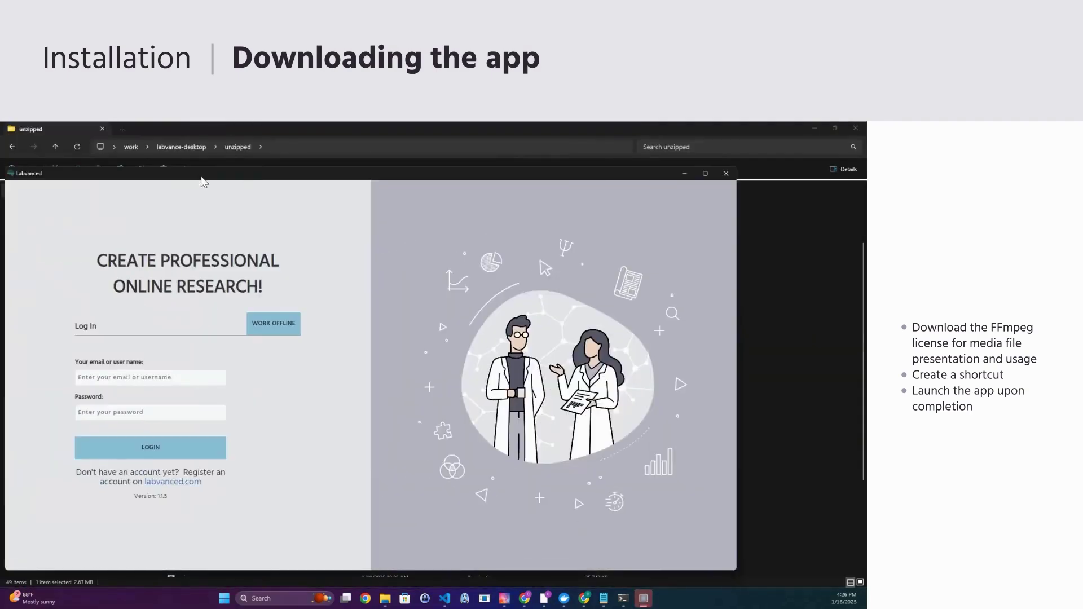
double_click(203, 179)
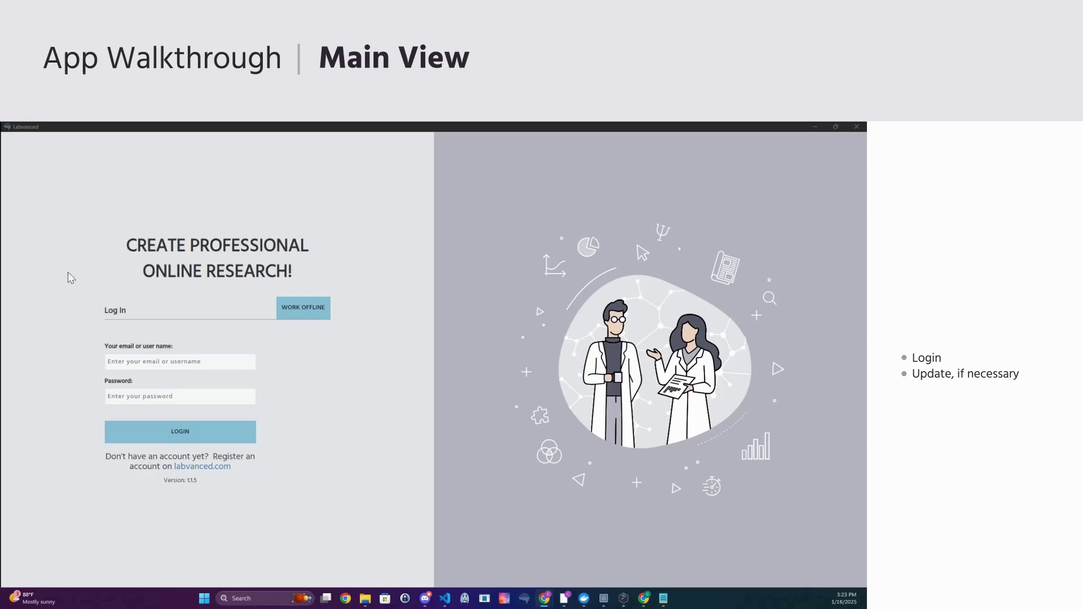
- Log in with the account password and decline the update to version 1.1.22
click(150, 402)
text(******)
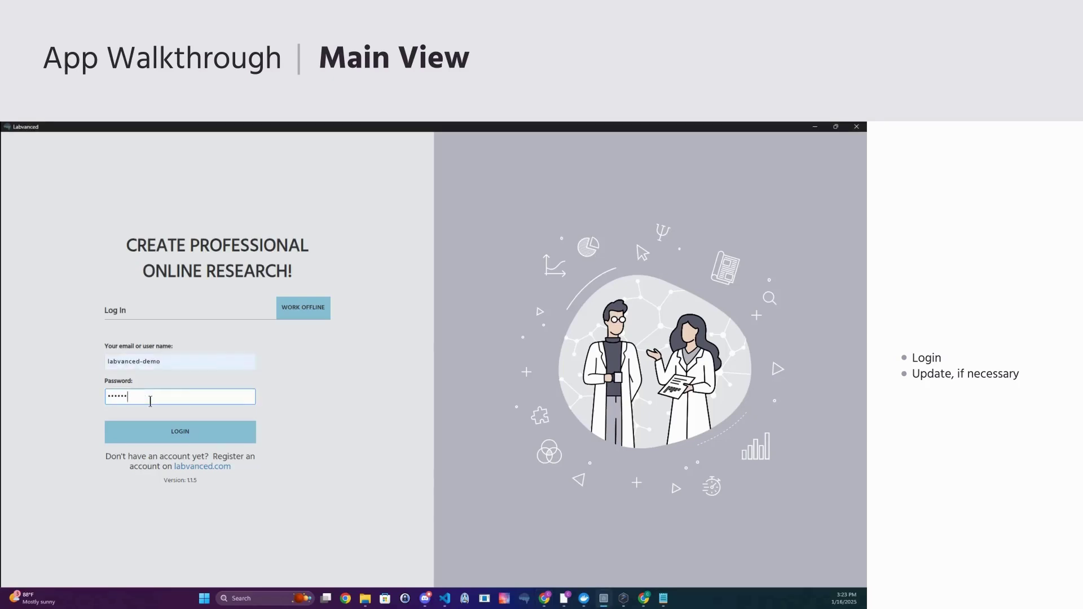
text(*)
key(Return)
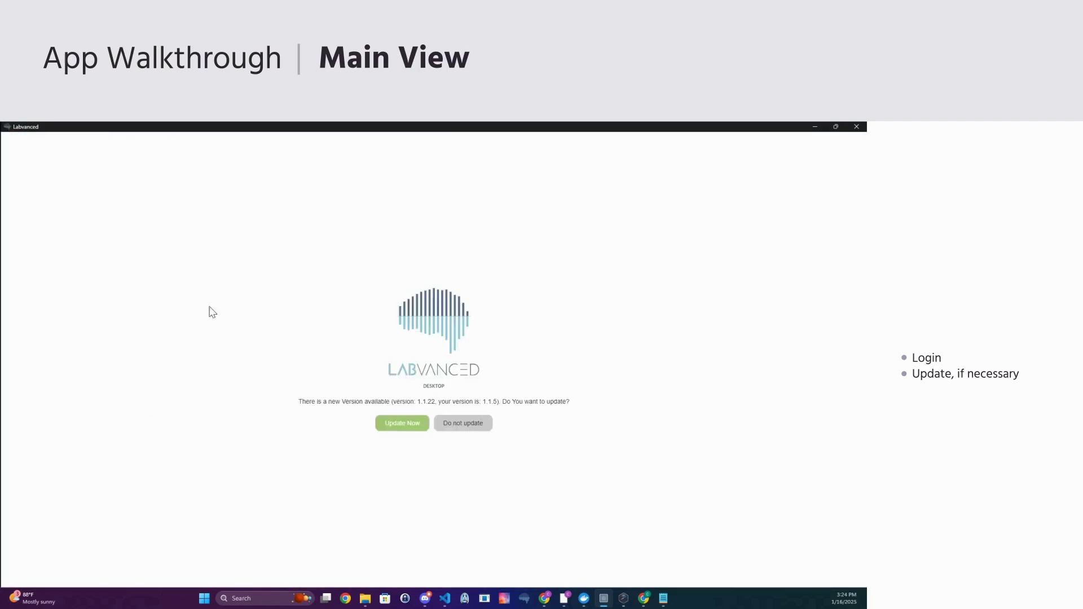
click(472, 426)
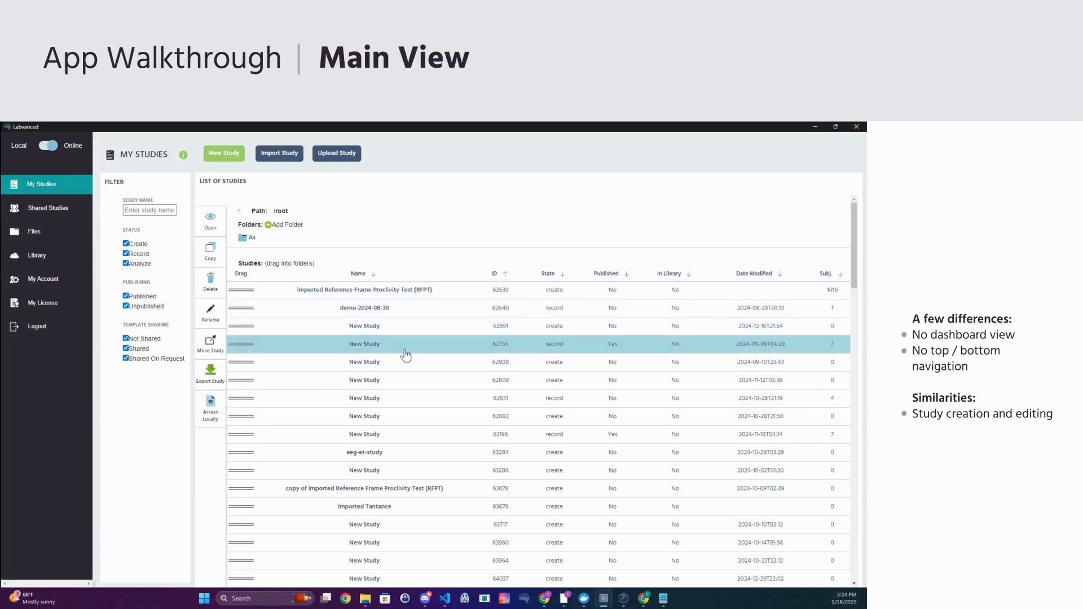
- Create a new study in the editor, then return to the My Studies list
scroll(866, 335, down, 3)
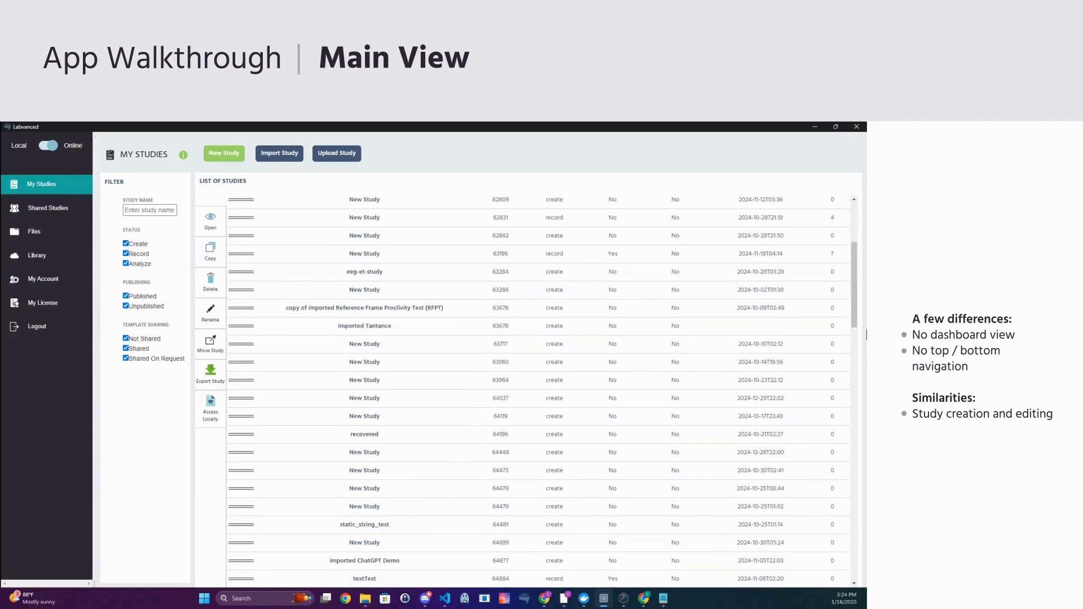
scroll(860, 313, up, 5)
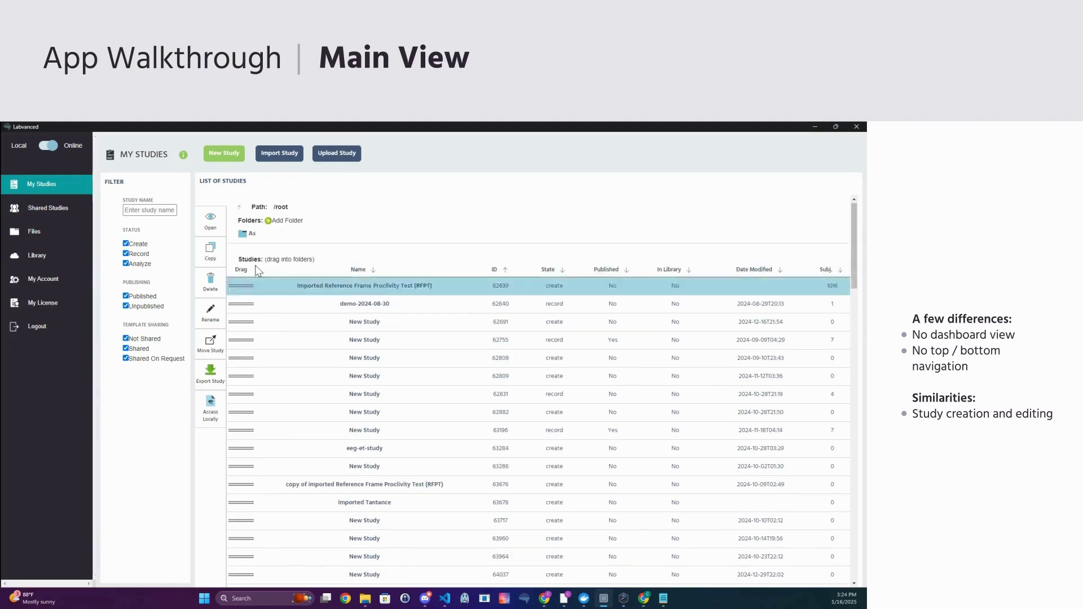
click(229, 158)
click(402, 531)
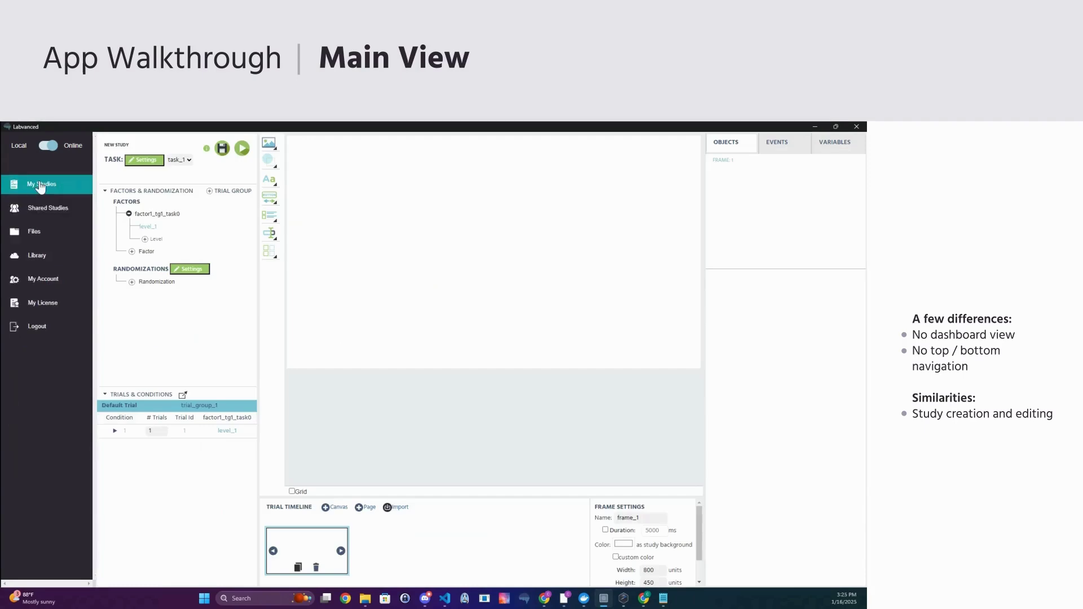
click(40, 186)
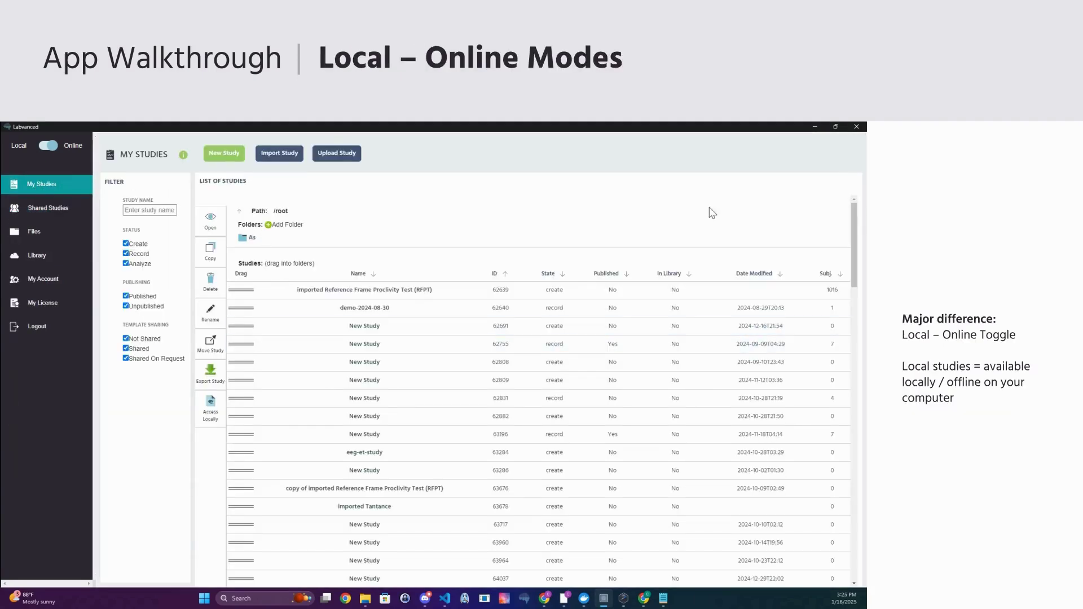
- Download the LSL_test study for local access and switch back to online studies
click(47, 148)
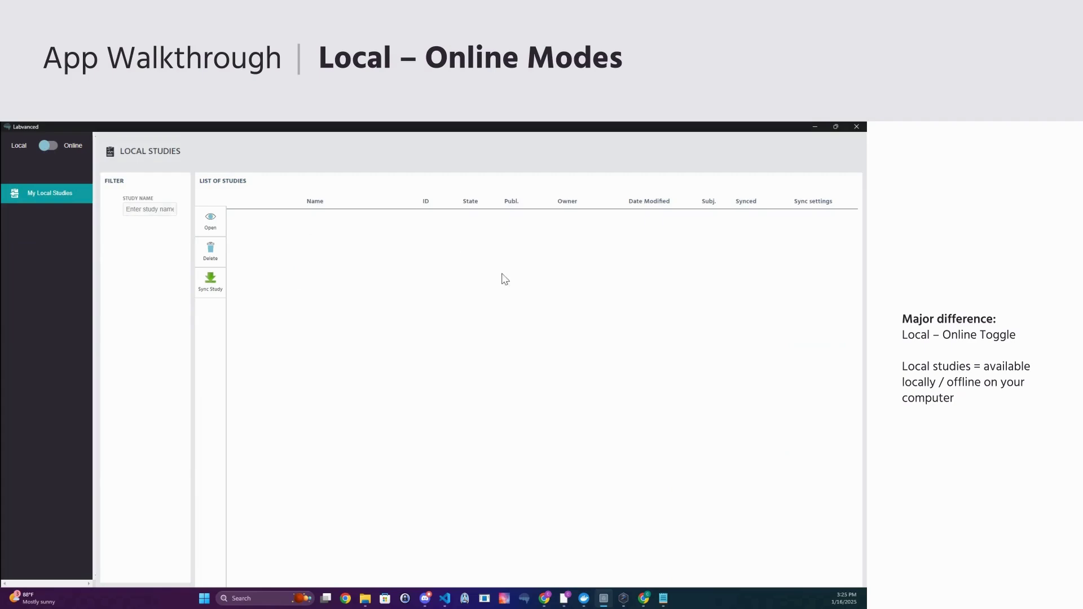
click(49, 148)
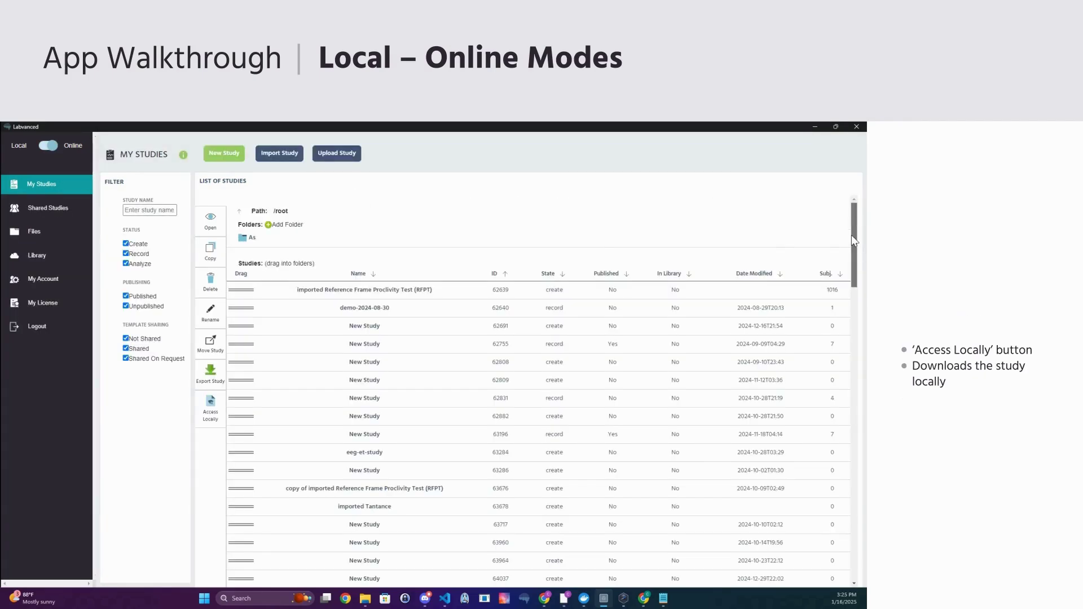
drag(854, 248, 853, 499)
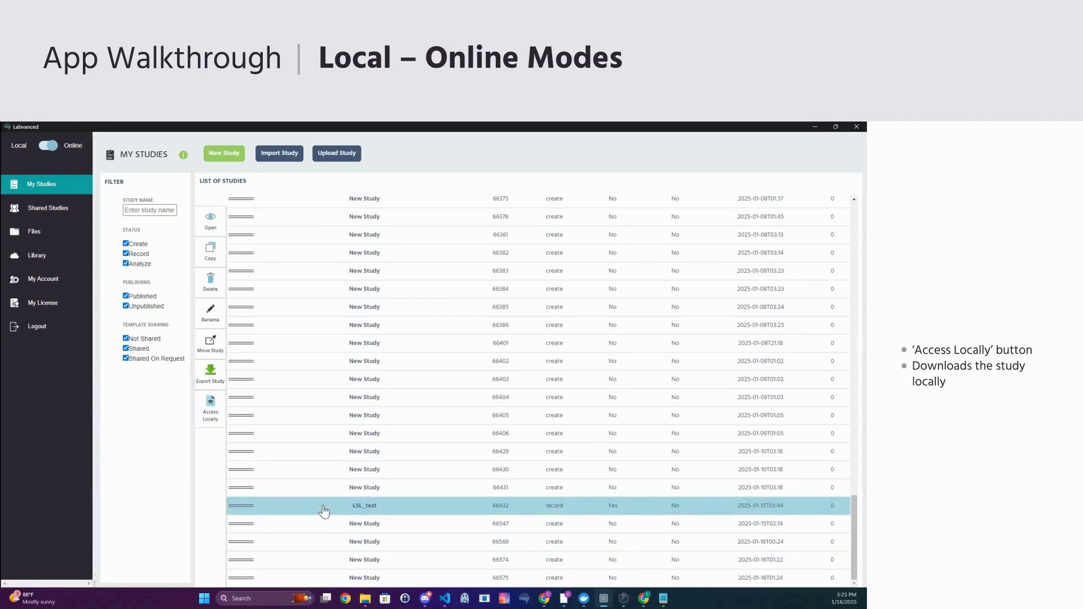
click(286, 508)
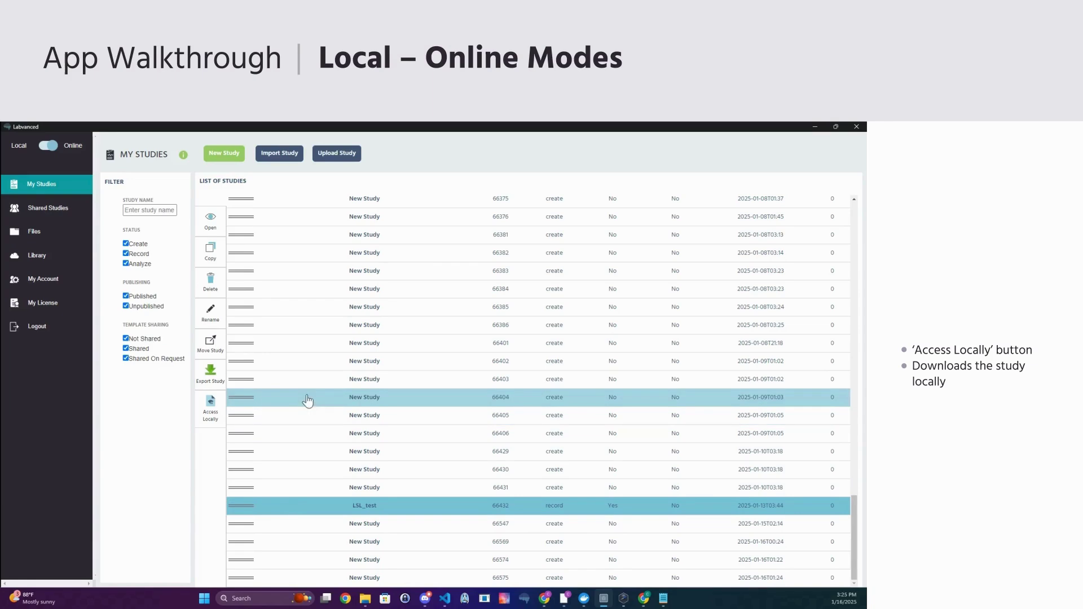
click(211, 415)
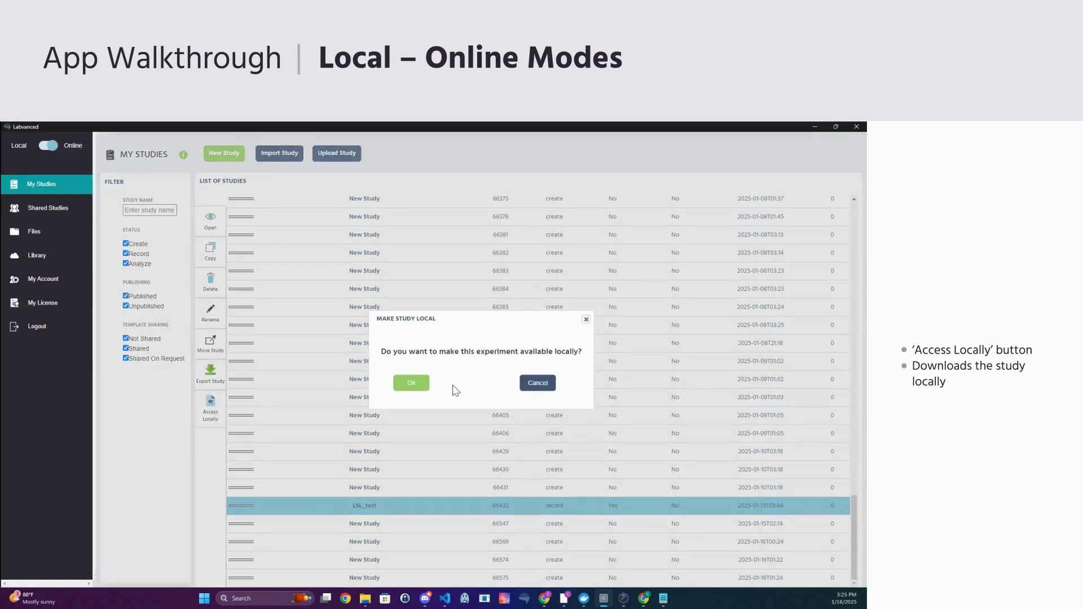
click(411, 383)
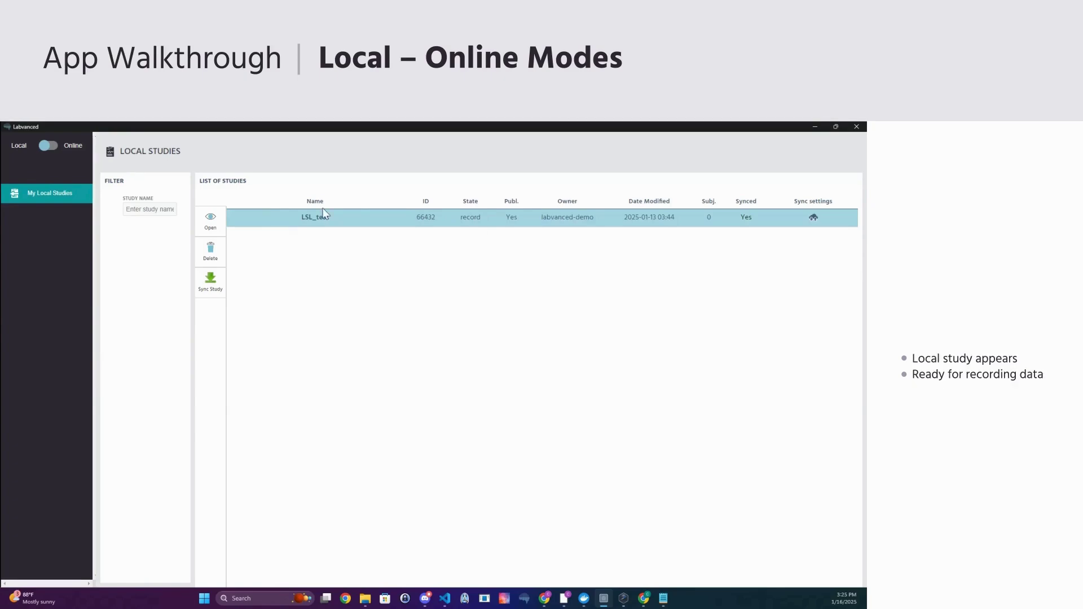
click(49, 147)
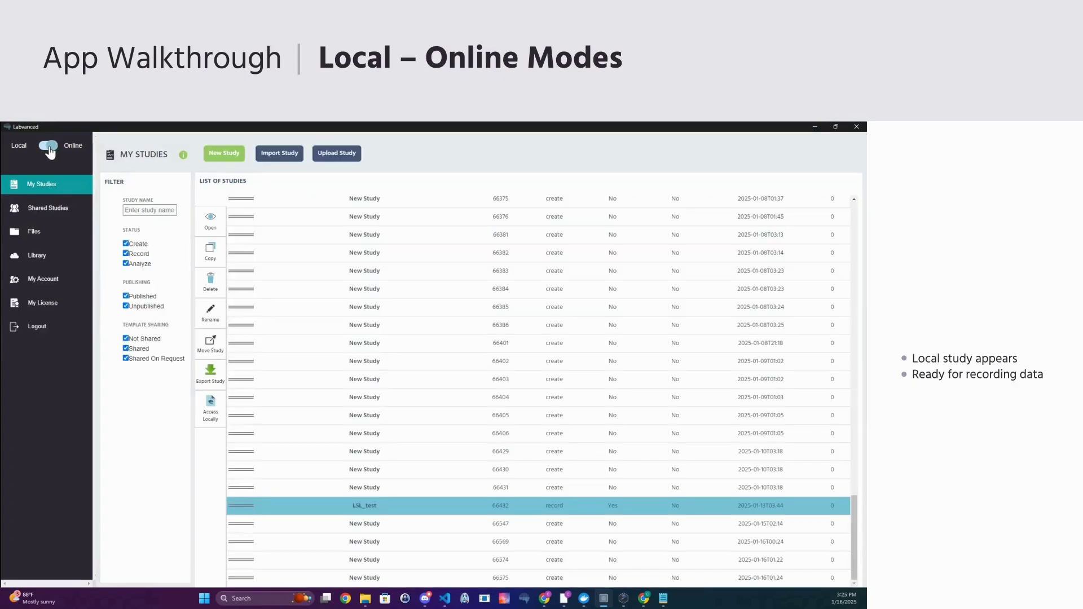
- Switch to Local Studies and show LSL_test's sync options, from Auto-Download to No Auto-Sync
click(49, 148)
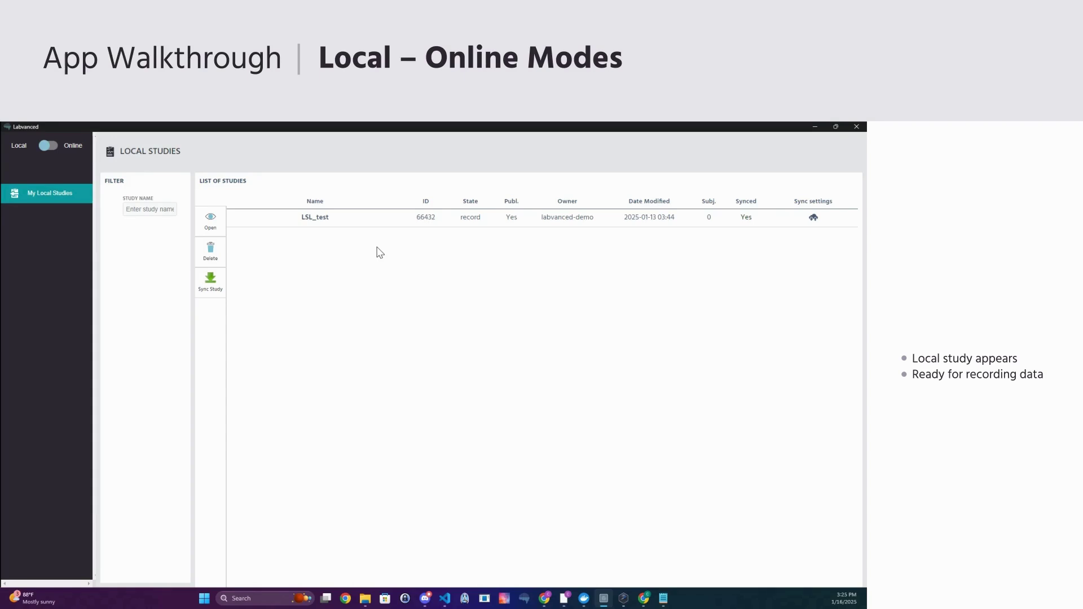
click(814, 225)
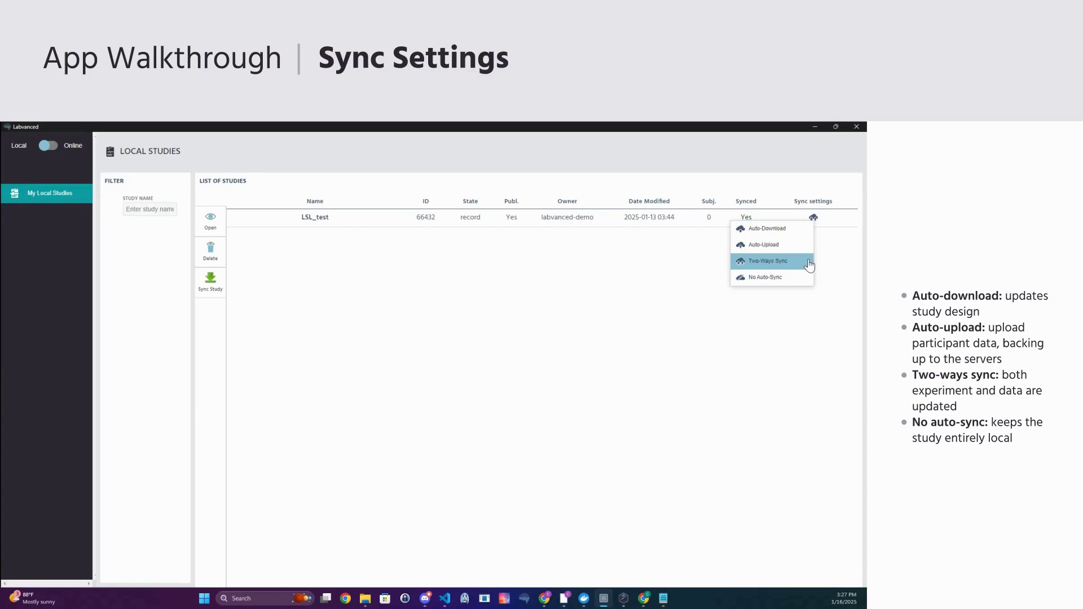
- Open LSL_test and enter the Task Editor for task_1
click(375, 221)
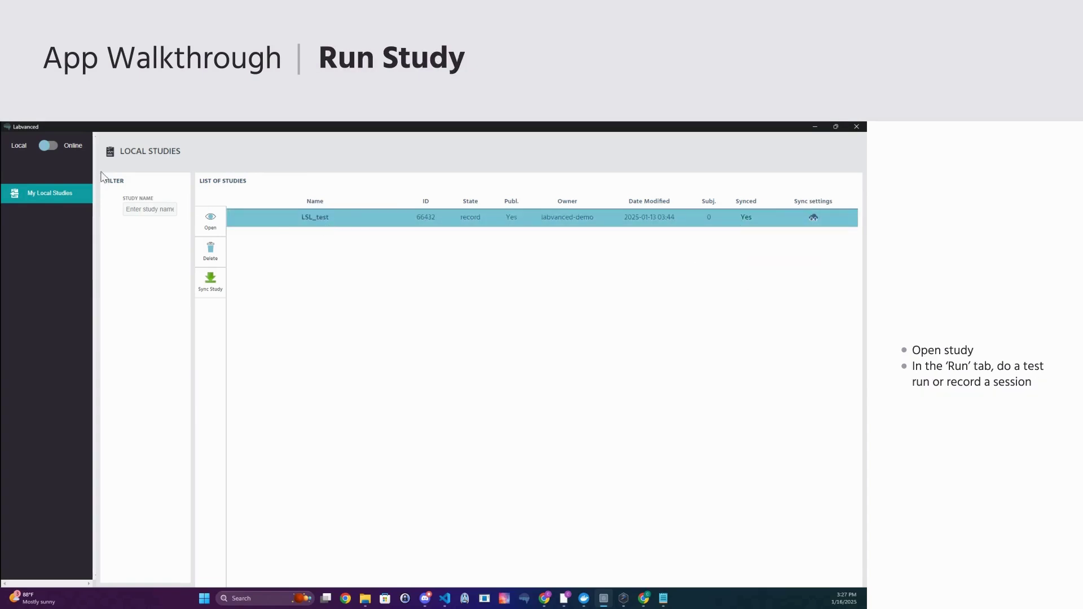
click(210, 222)
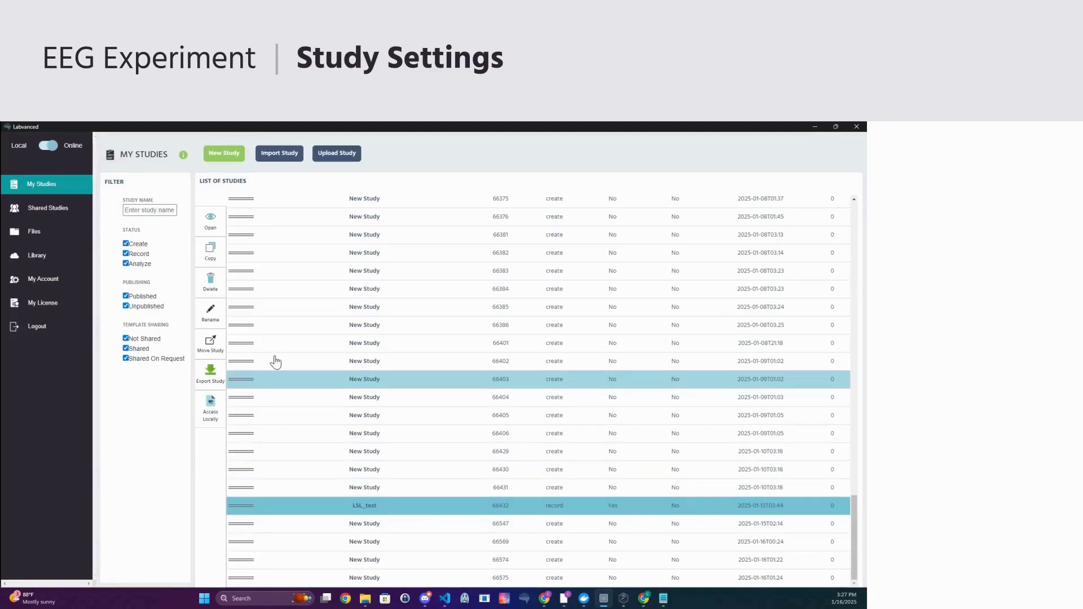
click(217, 237)
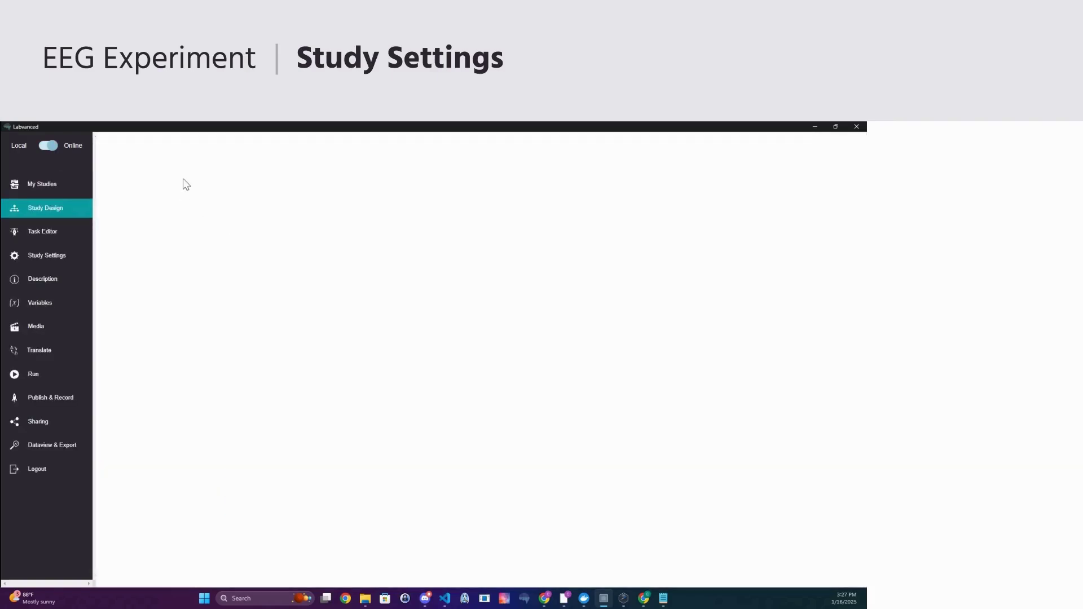
click(261, 213)
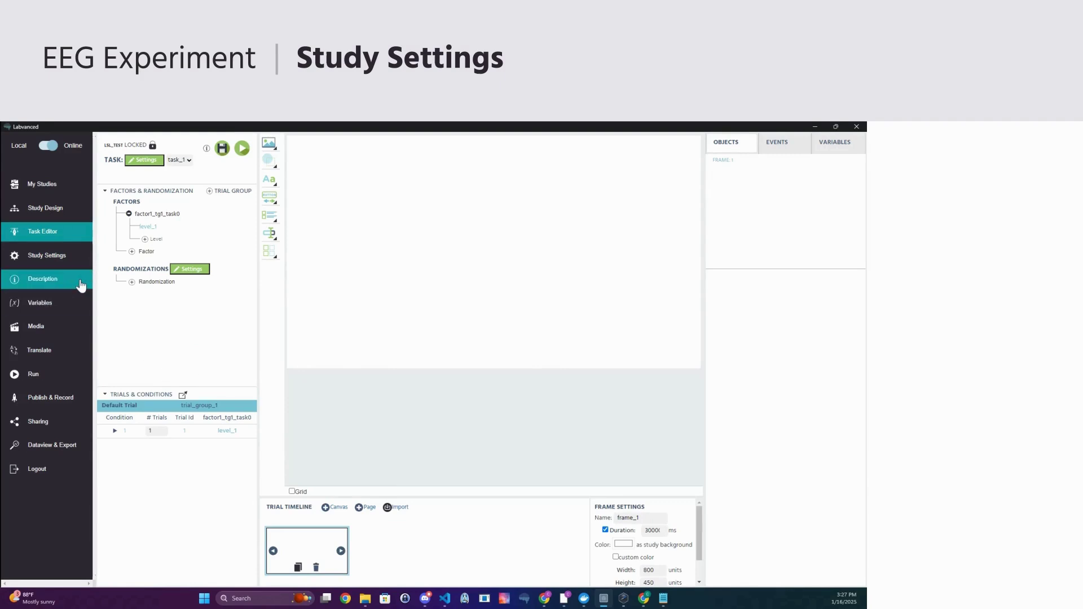
- Add LSL output stream labvanced_stream_1 (Markers, String) in Study Settings
click(59, 259)
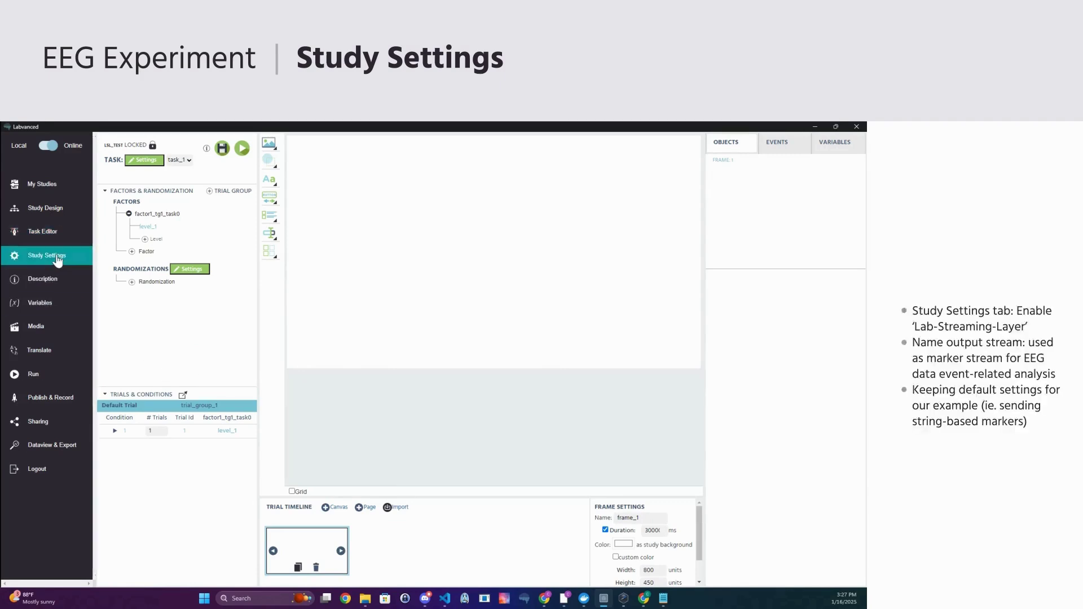
scroll(693, 405, down, 1)
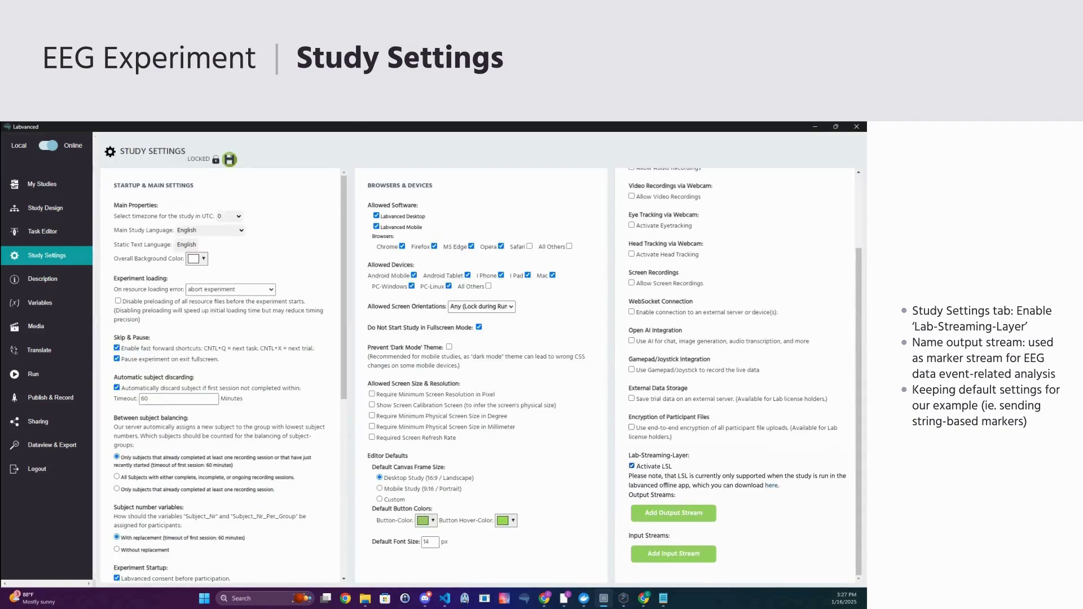
click(680, 515)
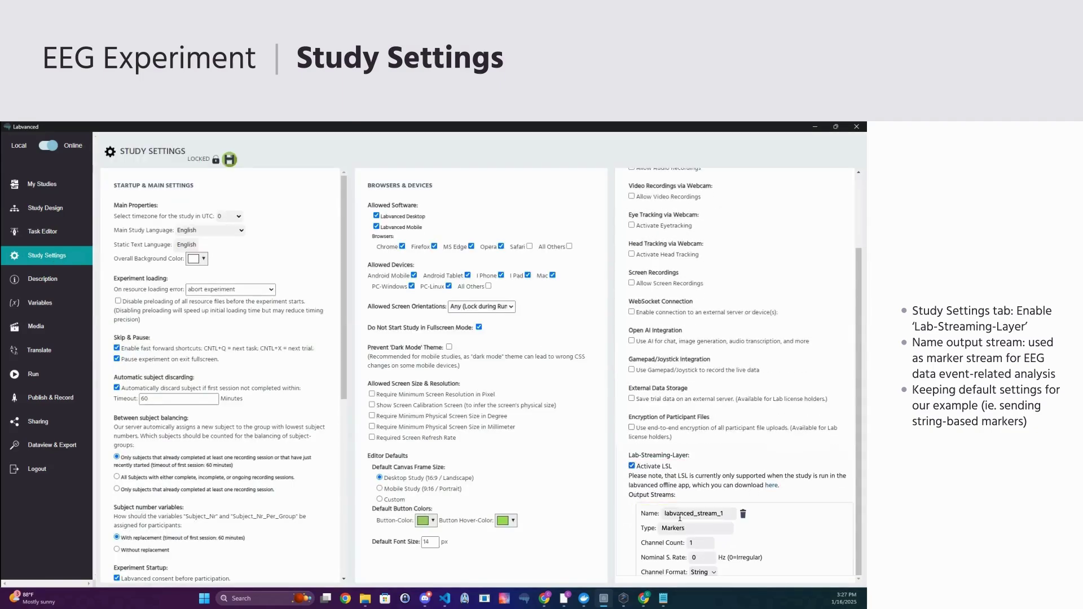
scroll(752, 527, down, 1)
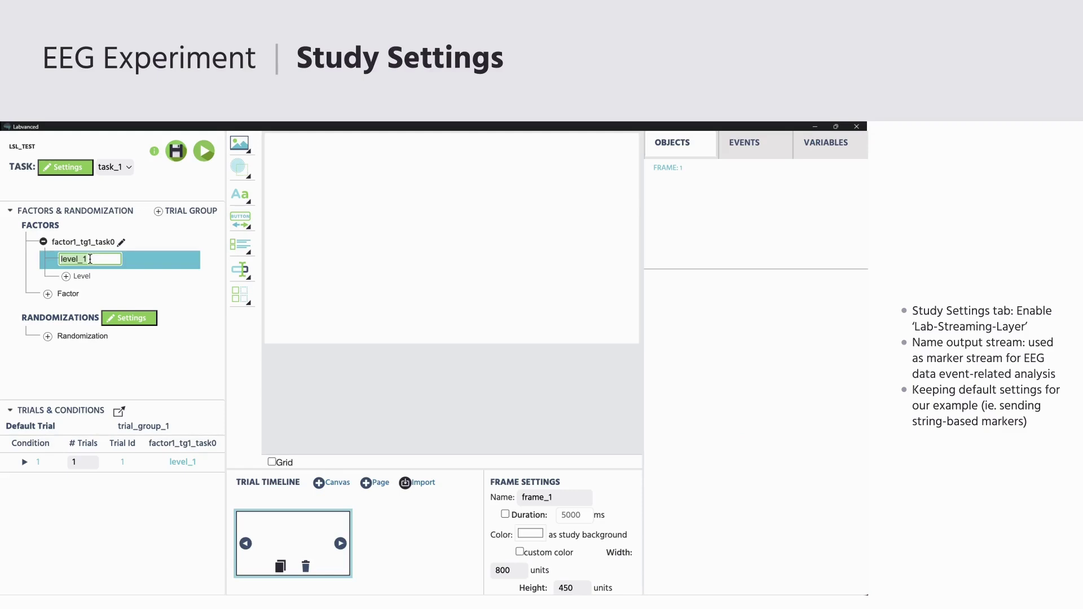
- Name the factor levels bouba and kiki and add an Image object to the frame
text(bouba)
click(79, 276)
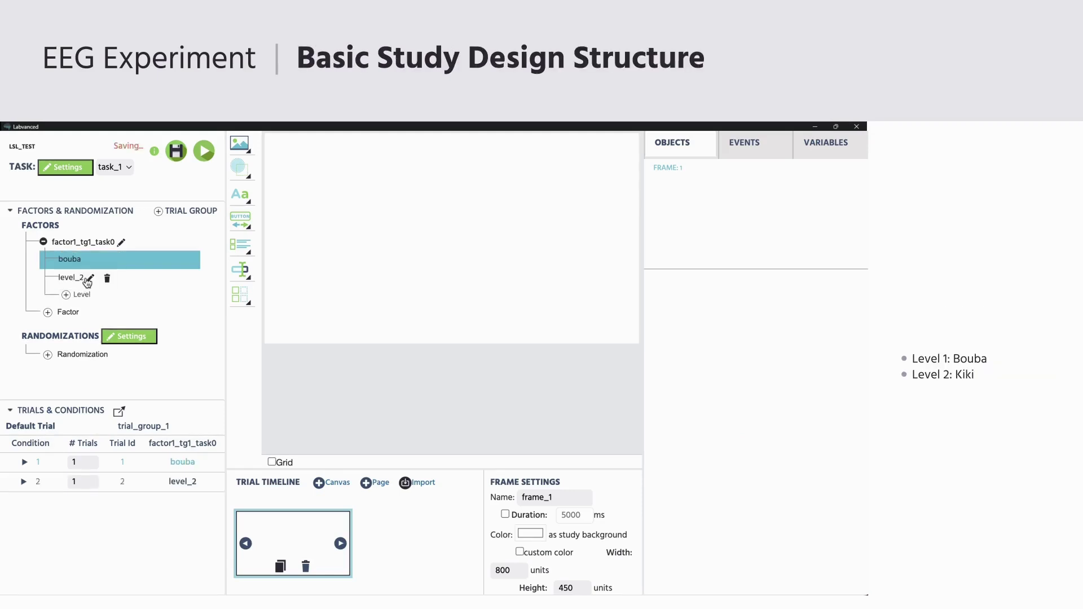
click(91, 279)
text(kiki)
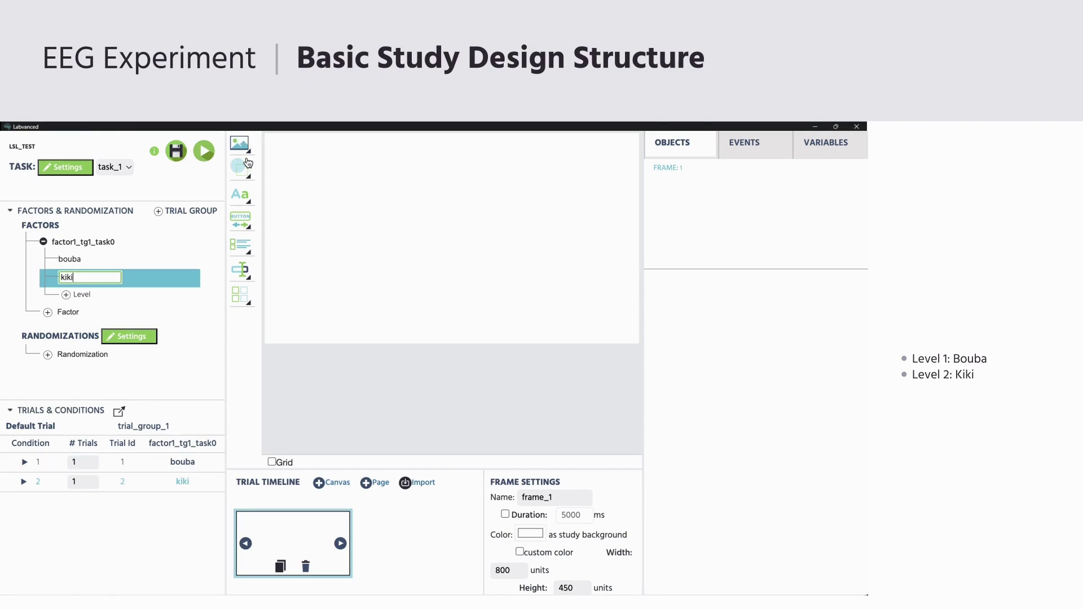
click(247, 149)
click(290, 149)
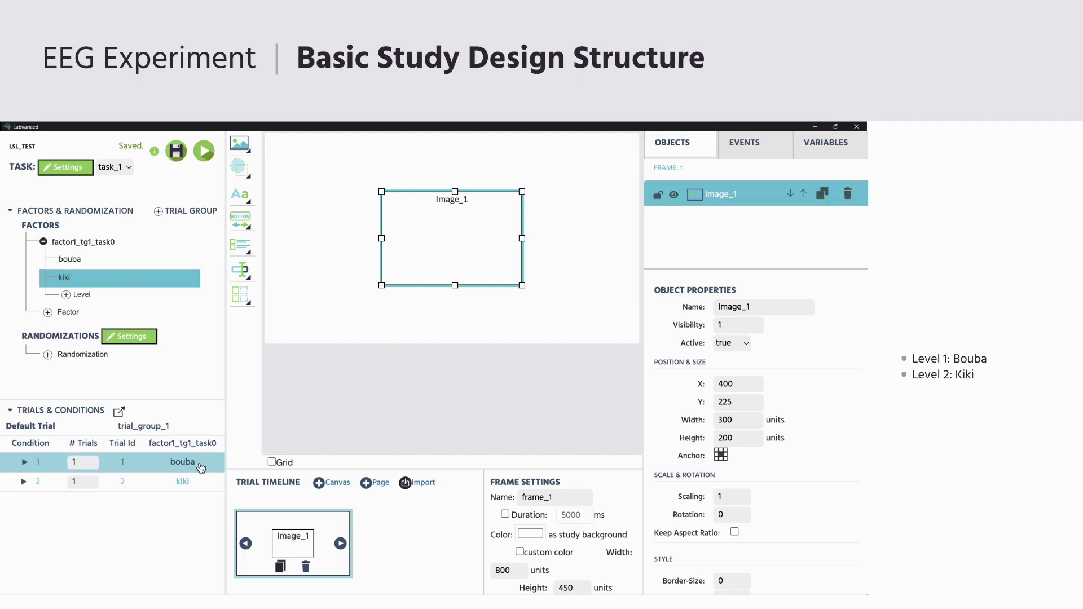
- Select images b1.png to b5.png for the bouba condition's Image object
scroll(706, 451, down, 5)
click(770, 461)
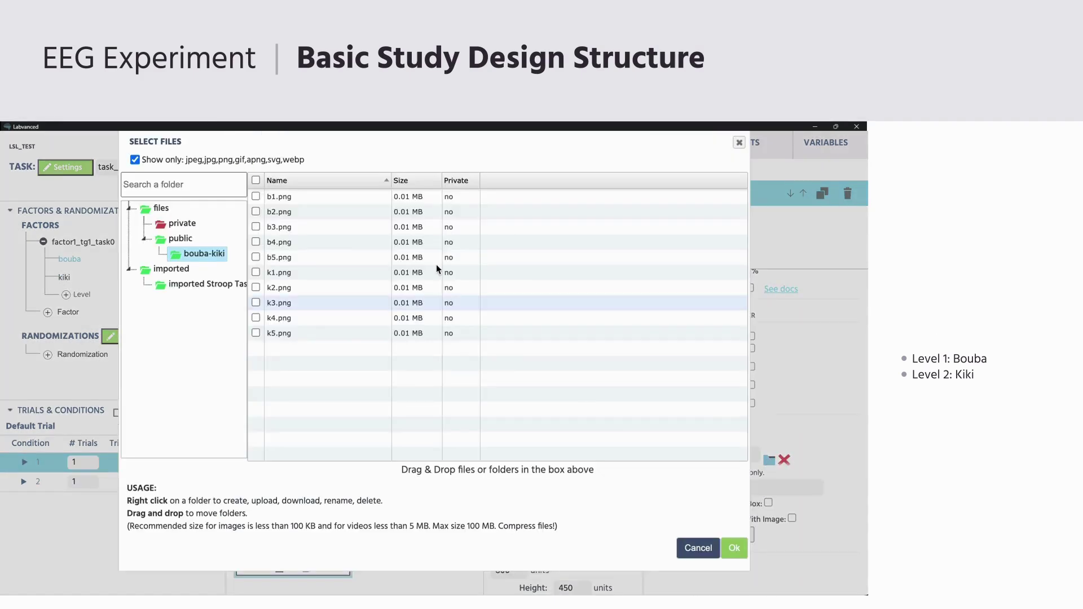
click(257, 196)
click(256, 212)
click(256, 227)
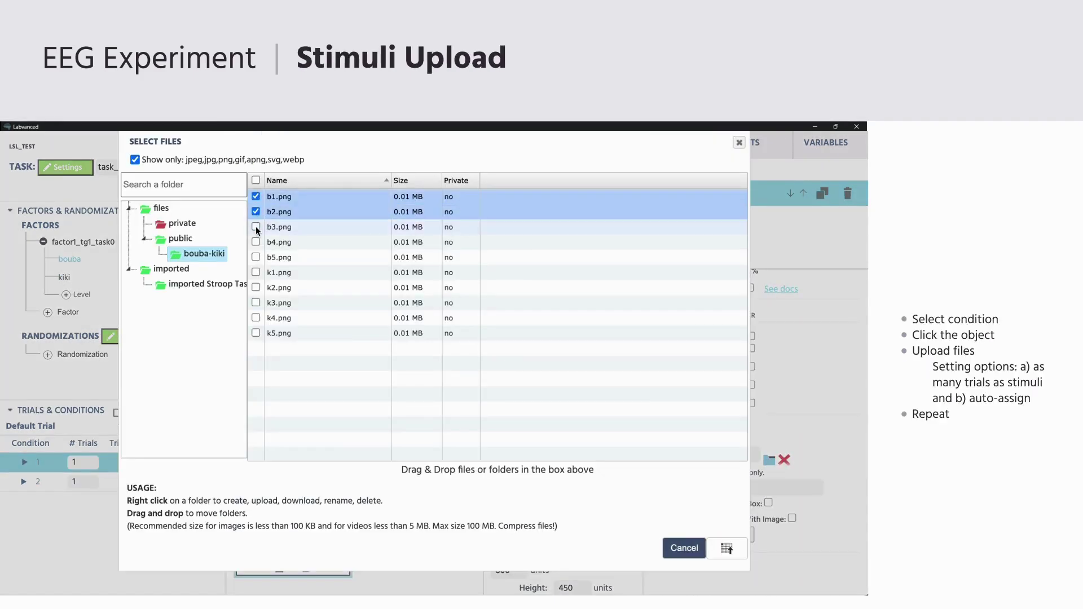
click(256, 242)
click(256, 257)
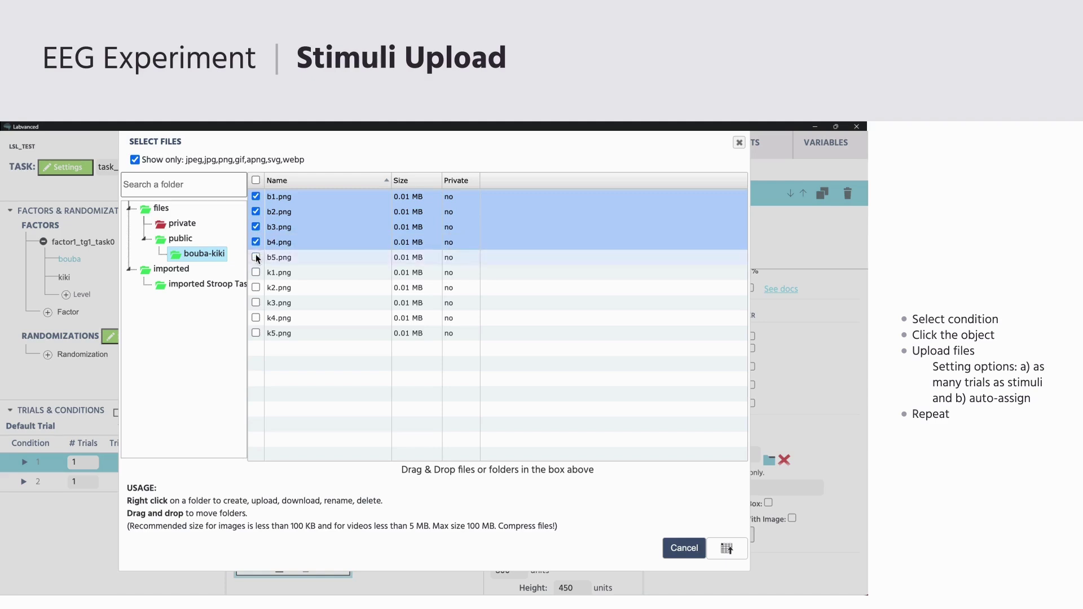
click(725, 546)
- Create one trial per bouba image and auto-assign b1–b5 to trials 1–5
click(248, 357)
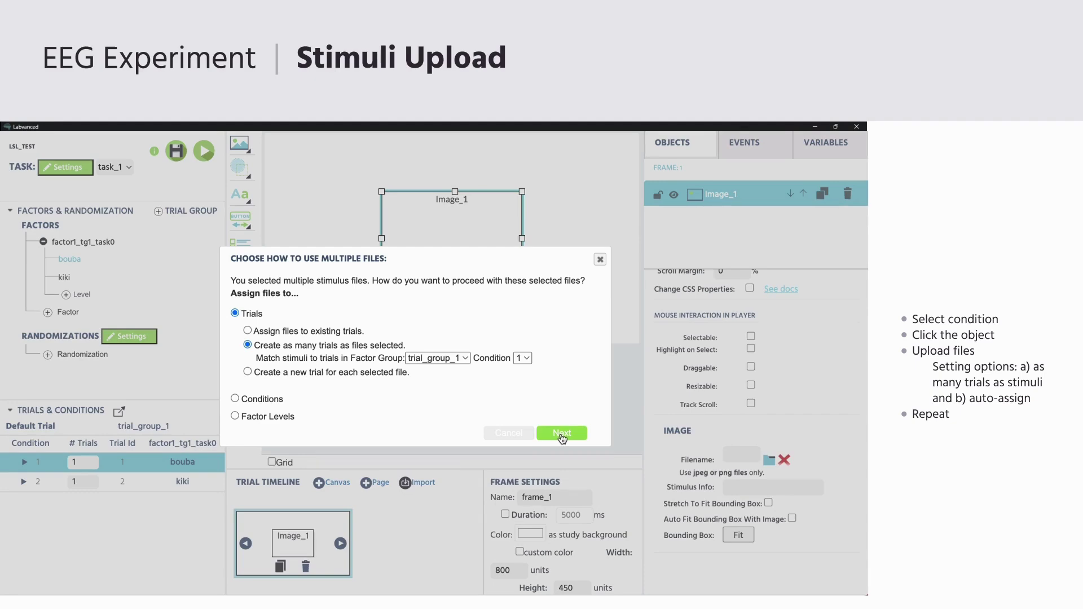
click(561, 433)
click(515, 308)
scroll(350, 353, down, 1)
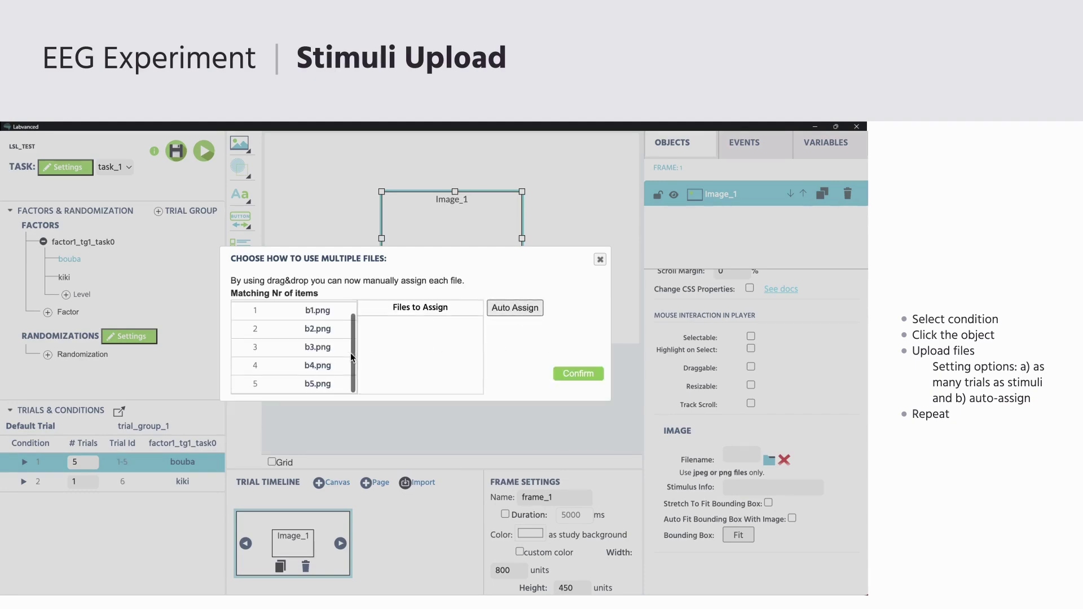
click(581, 374)
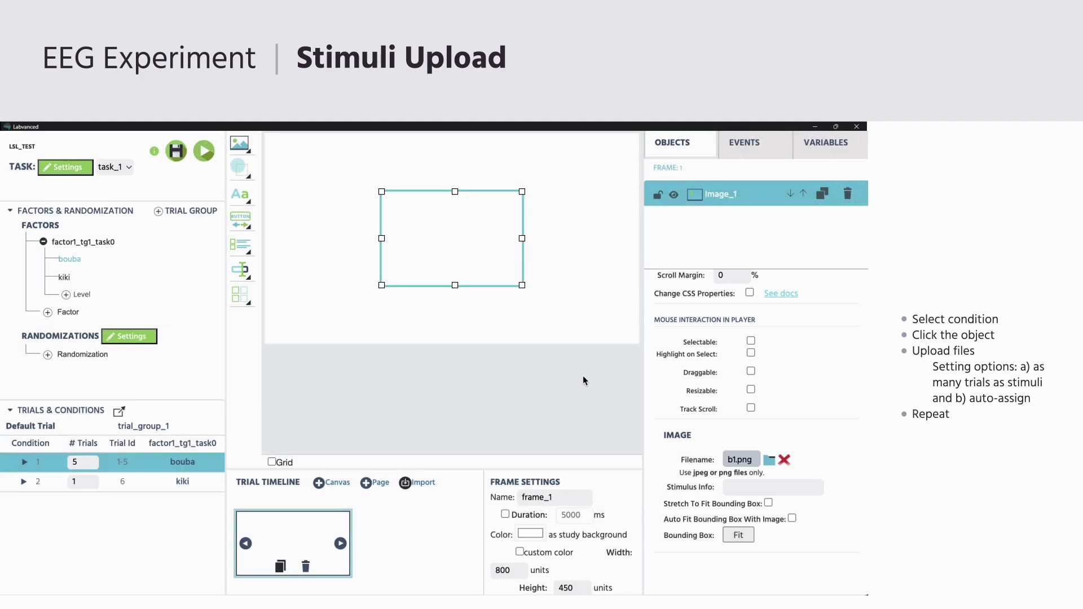
- Select images k1.png to k5.png for the kiki condition
click(184, 487)
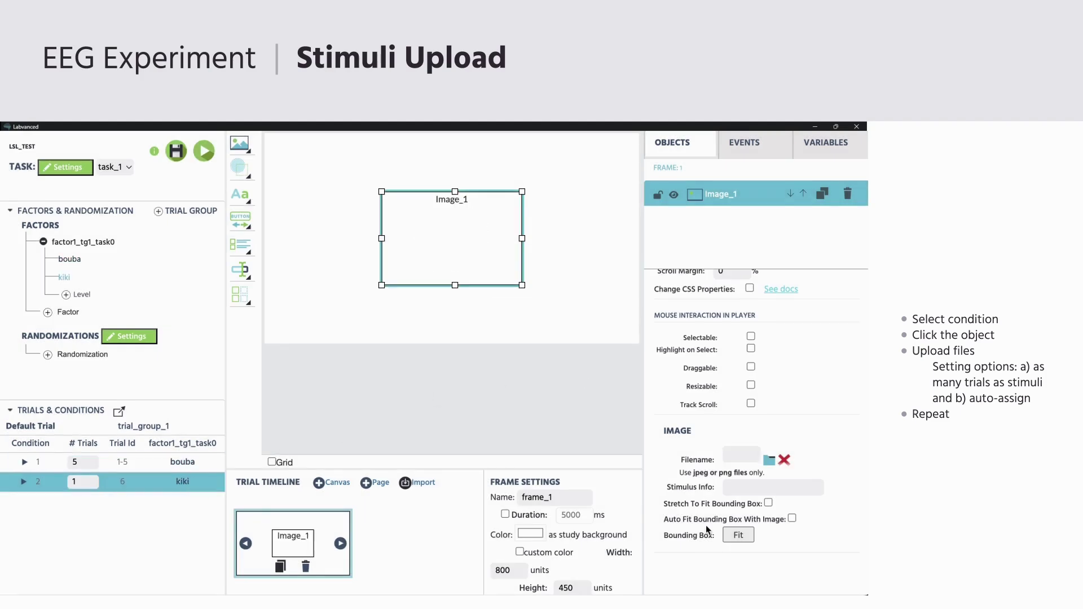
click(768, 460)
click(256, 272)
click(256, 288)
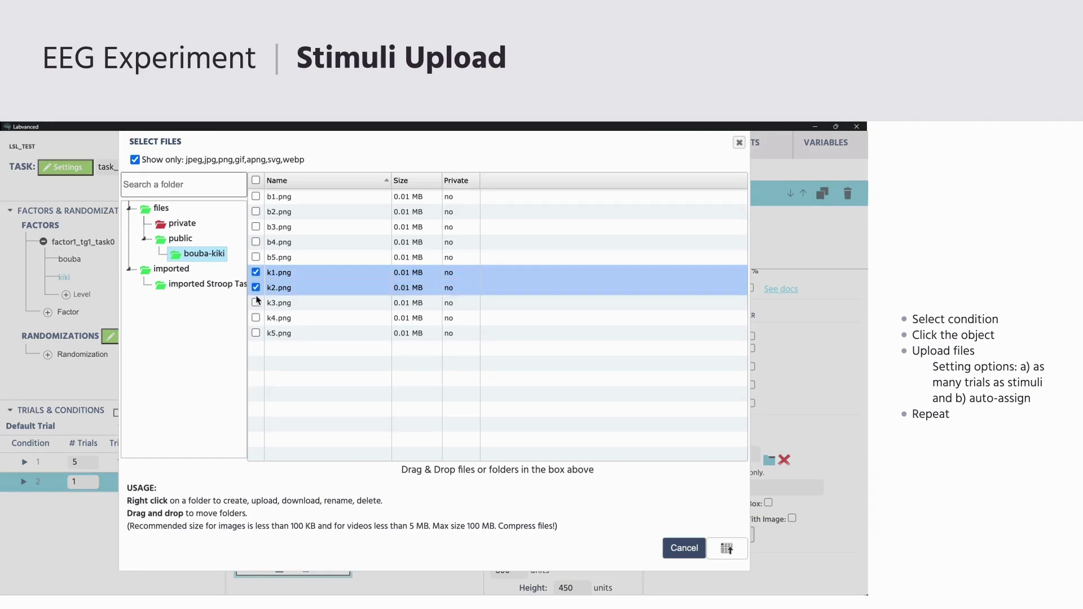
click(256, 303)
click(256, 318)
click(256, 333)
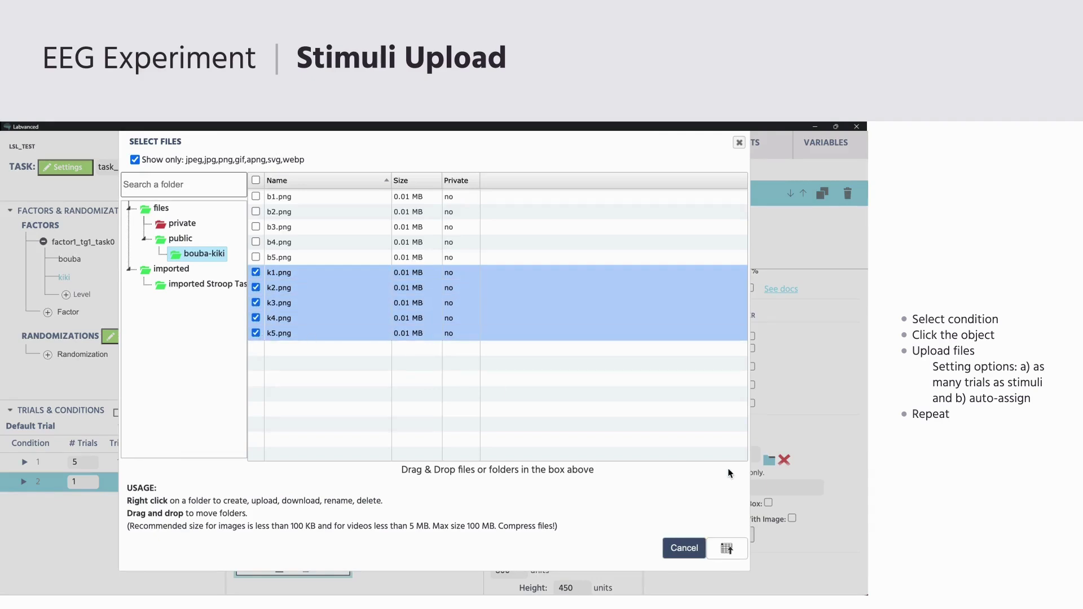
click(727, 549)
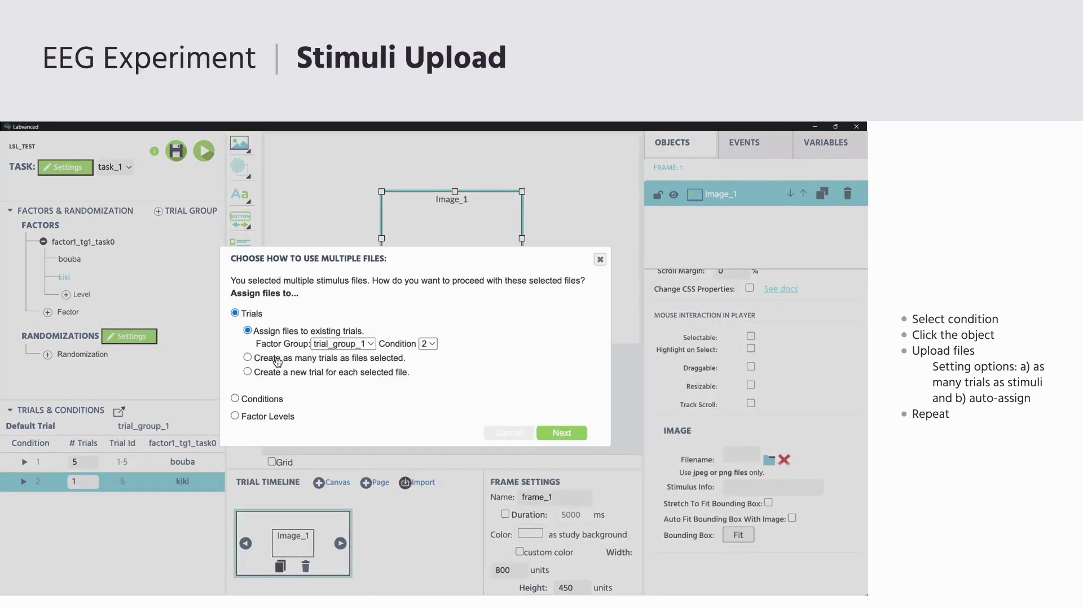
- Create one trial per kiki image and auto-assign k1–k5 to trials 6–10
click(247, 359)
click(561, 433)
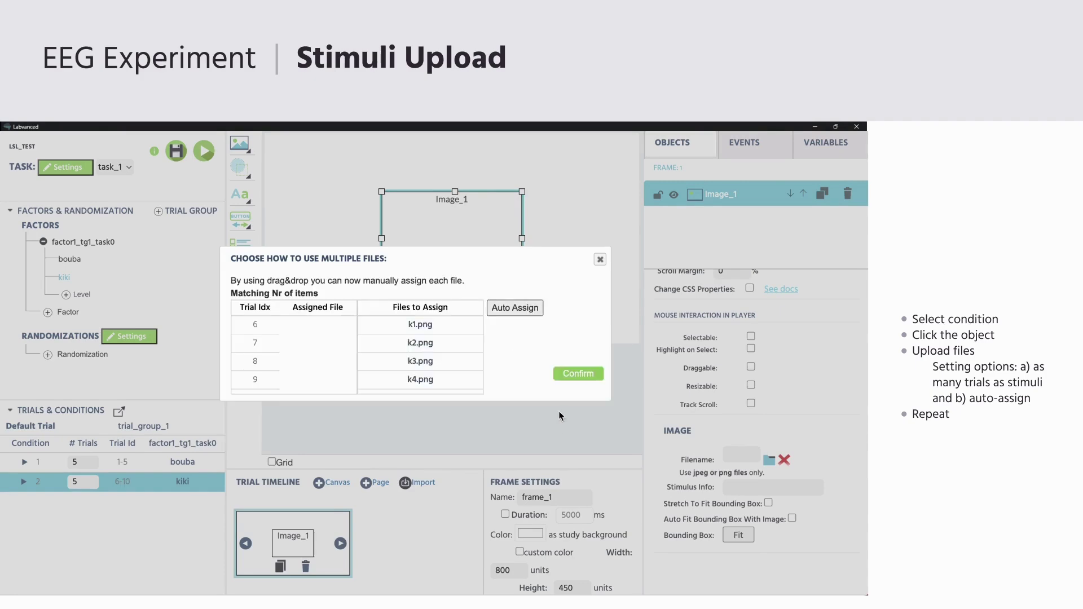
click(514, 308)
click(588, 376)
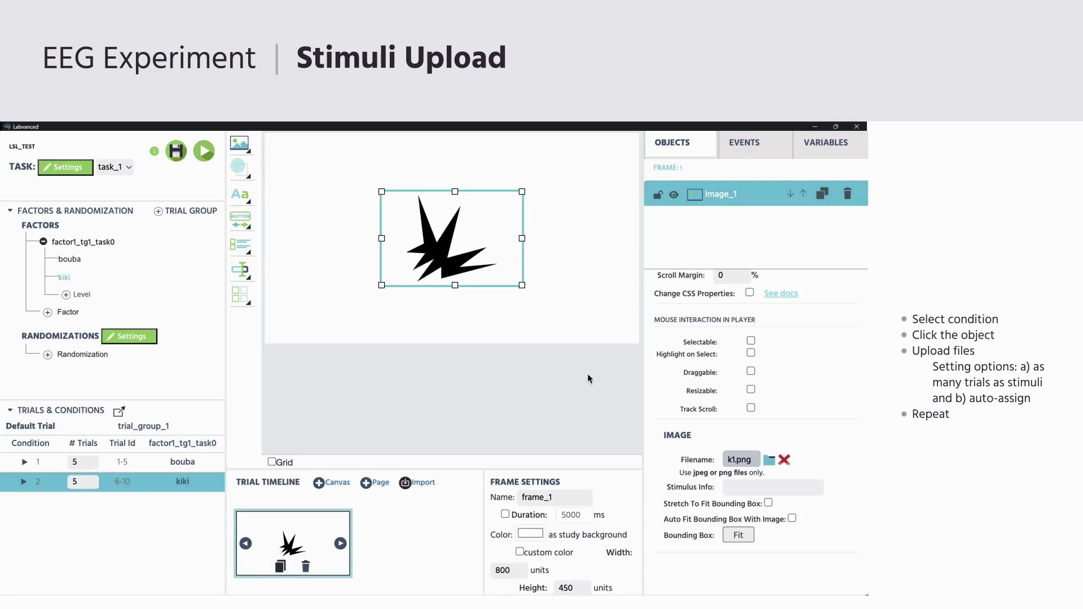
- Preview the images assigned to trials 2, 3 and 9
click(25, 462)
click(34, 497)
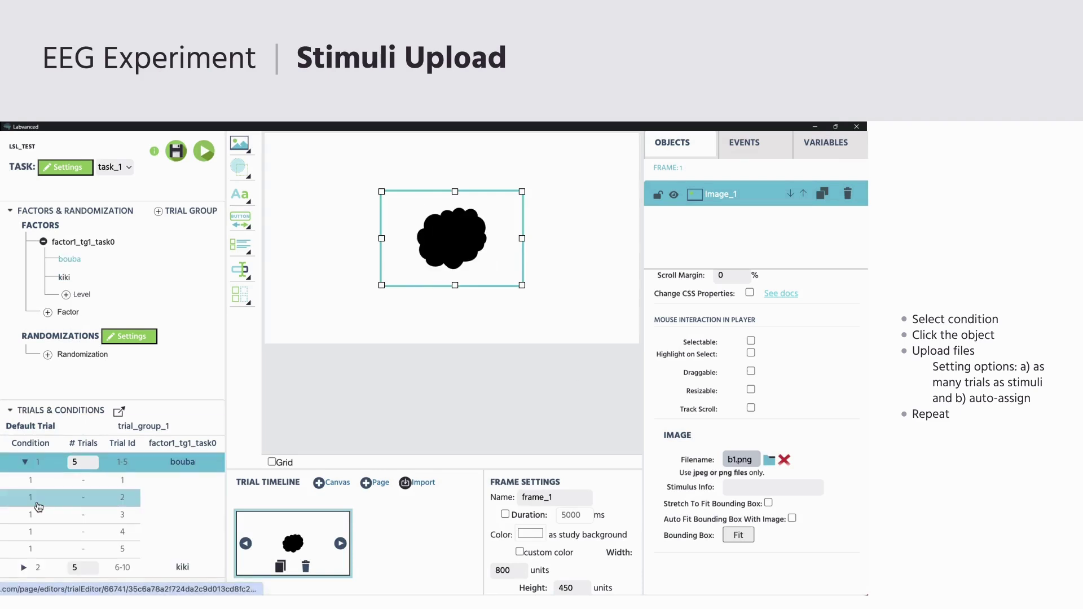
click(38, 520)
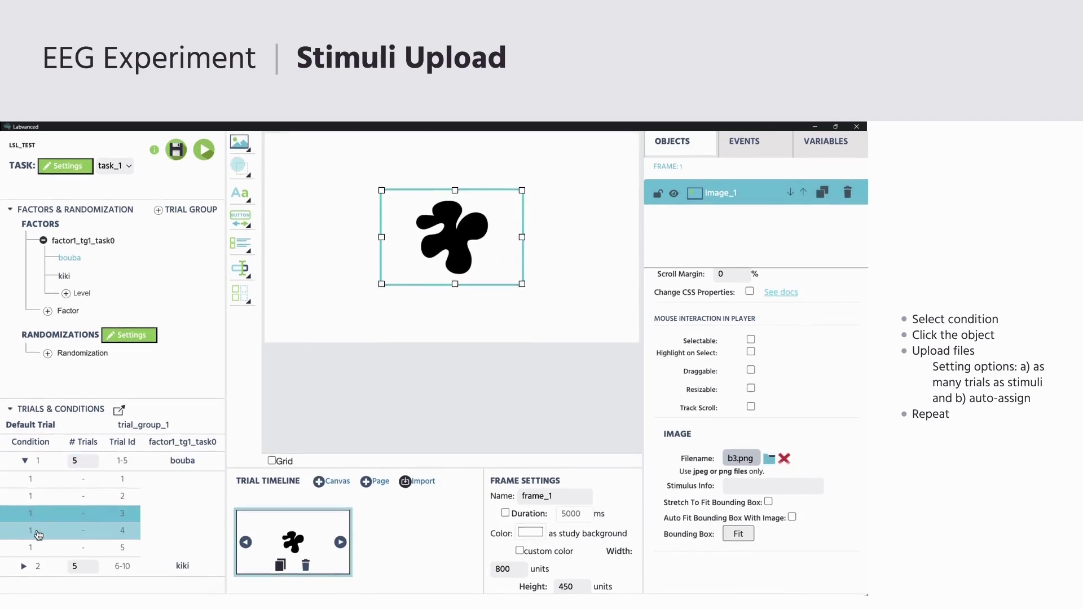
click(25, 567)
scroll(48, 562, down, 2)
click(48, 566)
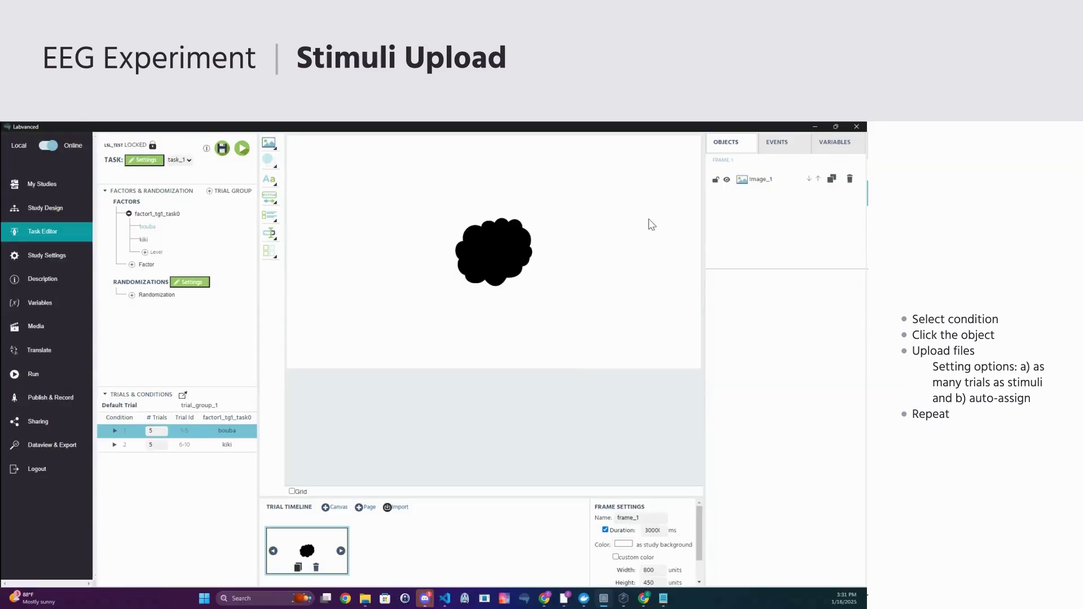
- Add a new frame event named send_marker
click(777, 143)
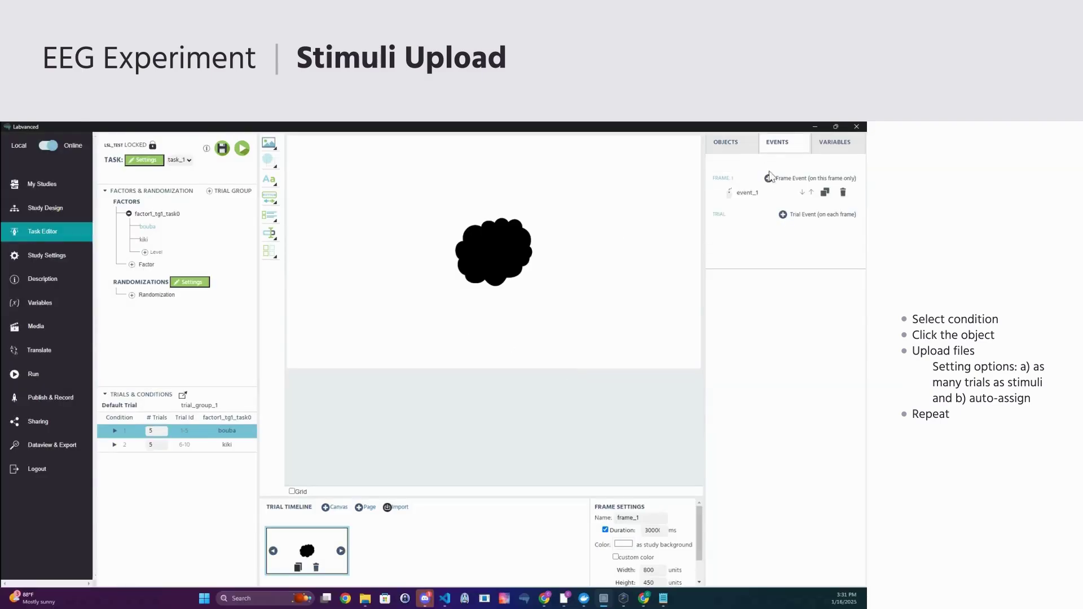
click(769, 179)
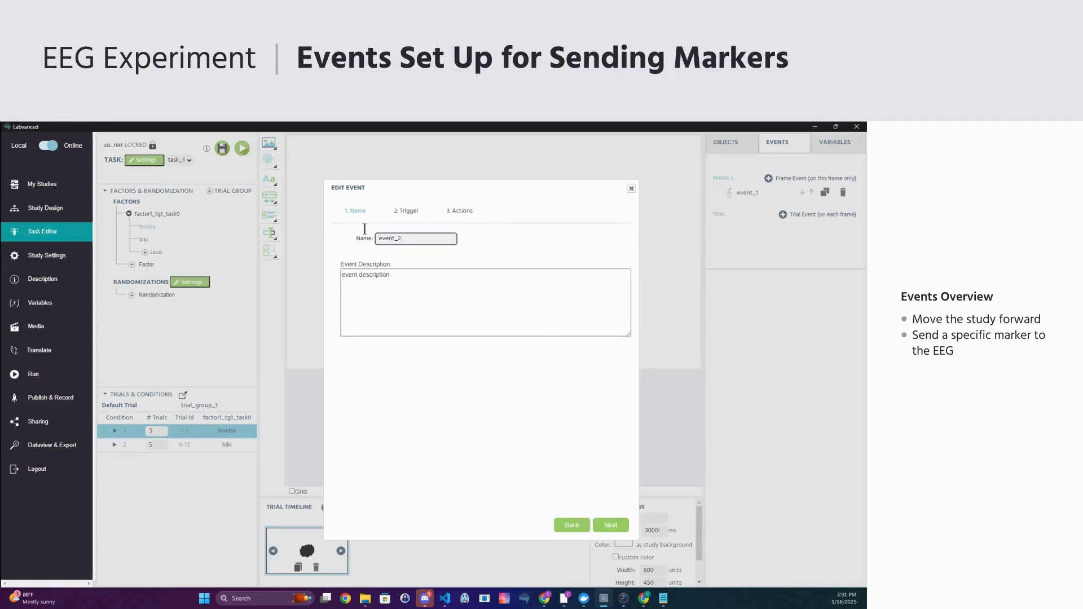
key(ctrl+a)
text(send_marker)
key(Left)
key(Left)
key(Left)
key(Left)
key(Left)
key(Left)
text(_)
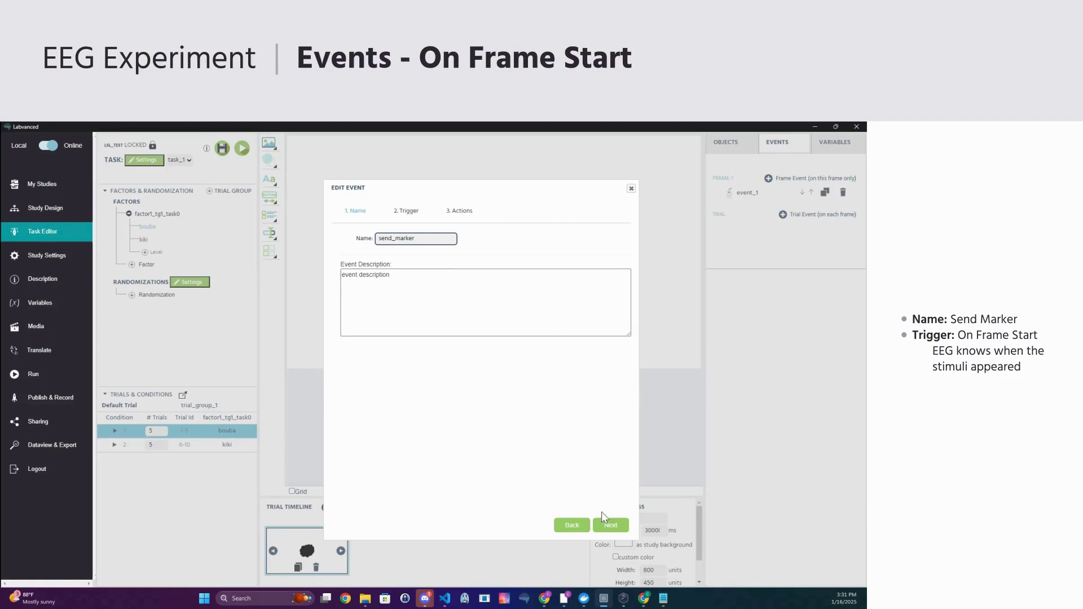
click(607, 524)
- Set send_marker's trigger to Trial and Frame Trigger > Frame Start
click(388, 239)
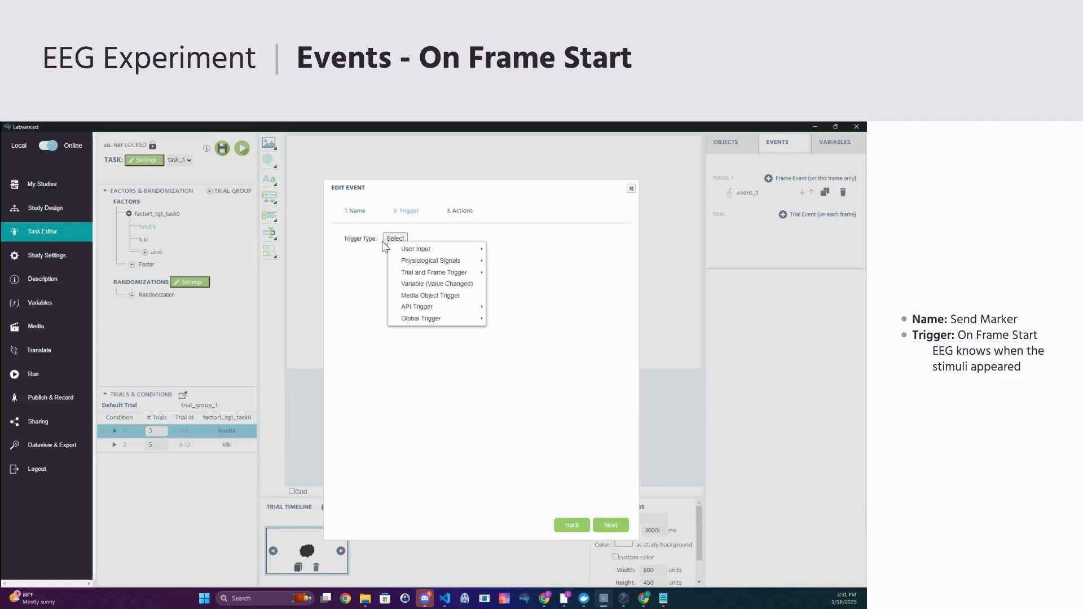
mouse_move(447, 269)
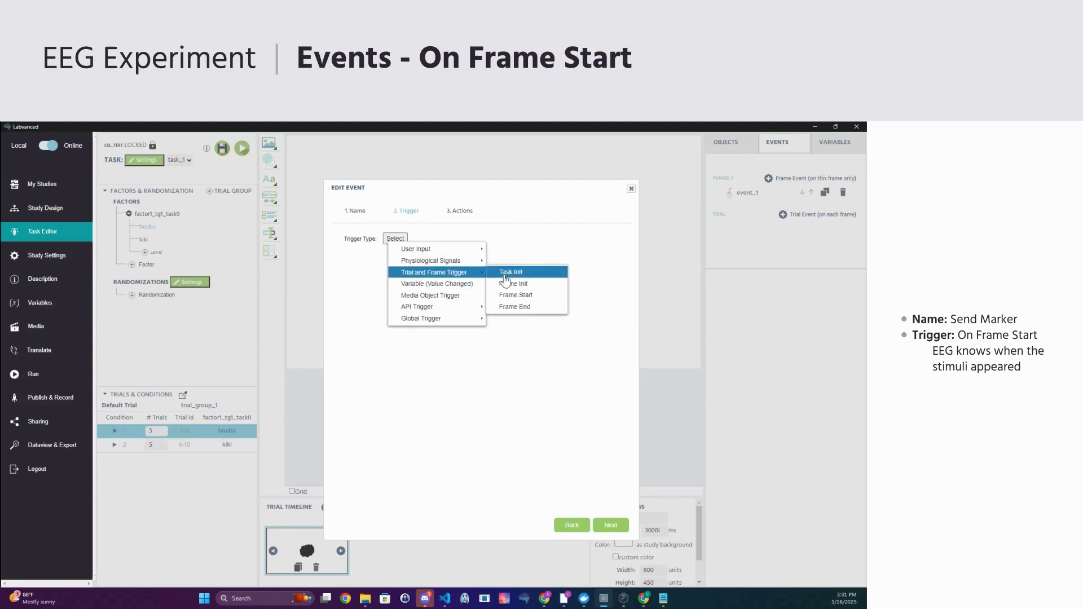
click(516, 295)
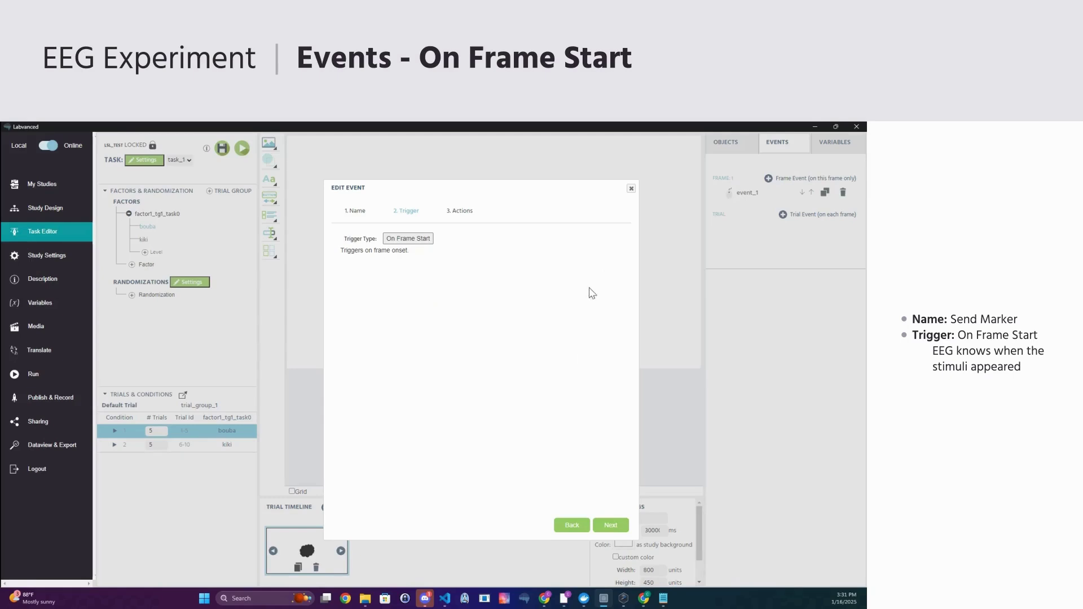
click(605, 522)
- Add a requirement action whose IF condition is factor1_tg1_task0 == 'bouba'
click(358, 239)
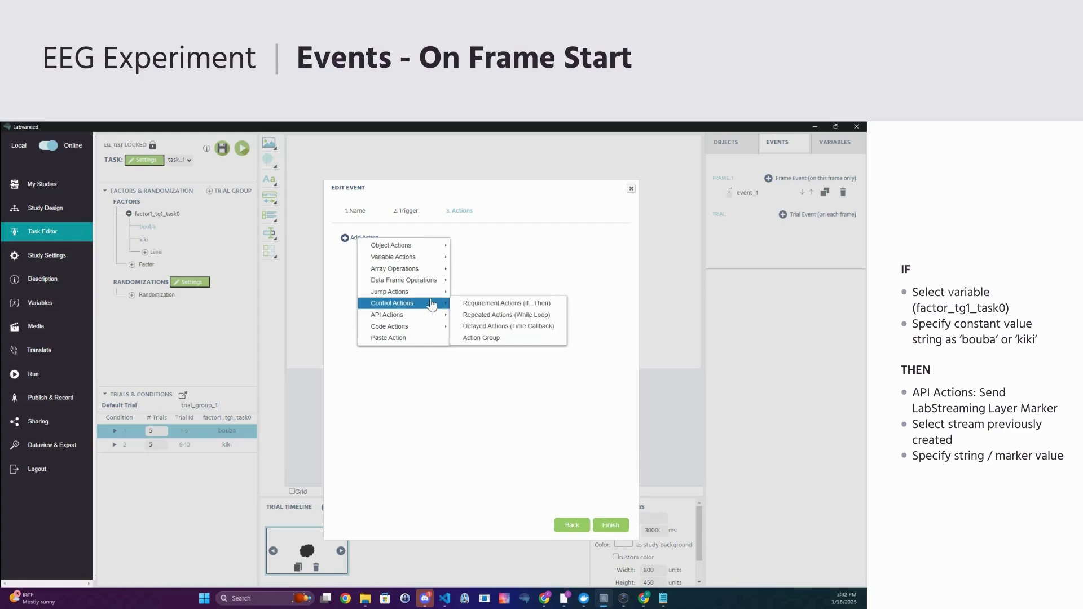
mouse_move(416, 305)
click(482, 304)
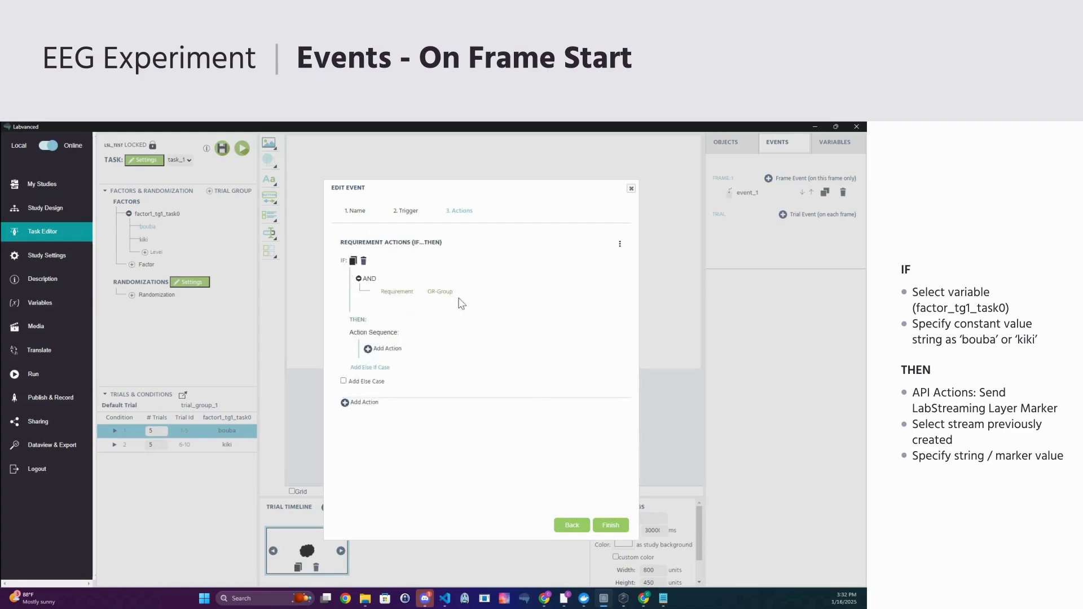
click(373, 293)
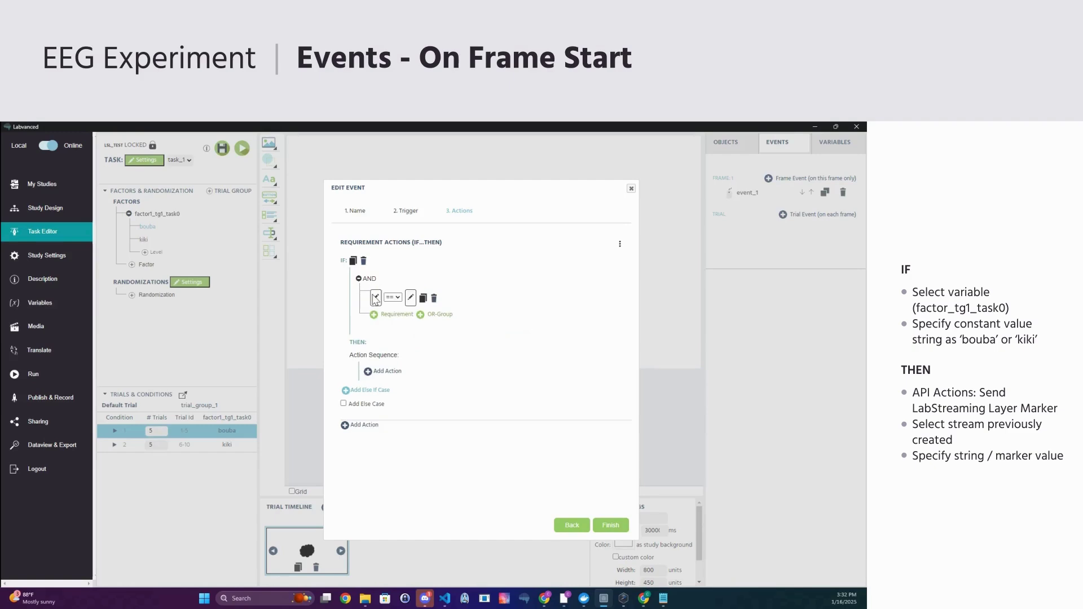
click(375, 297)
mouse_move(402, 345)
click(508, 342)
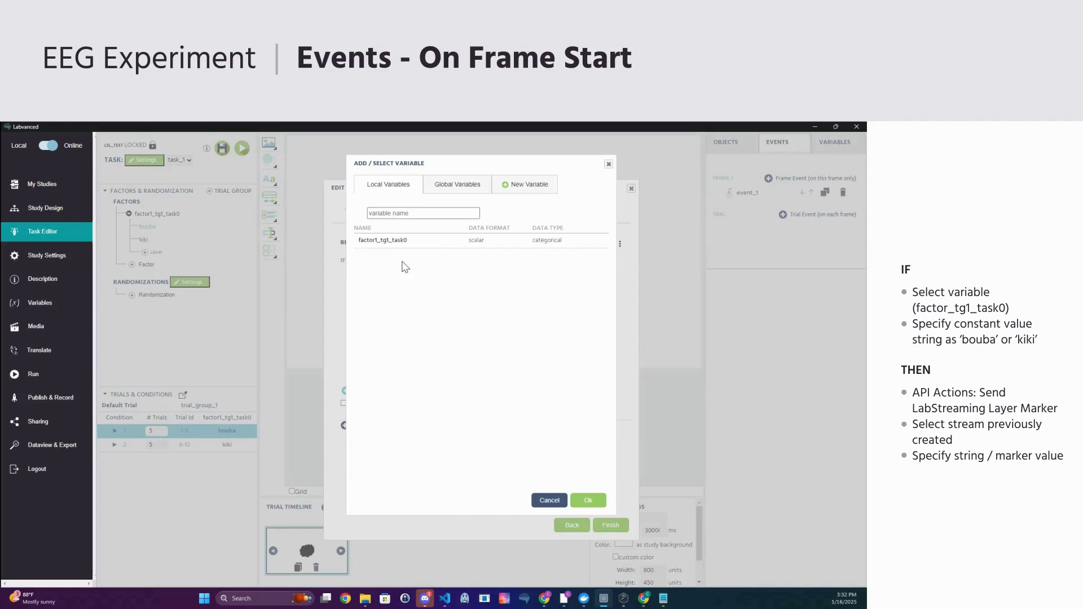
click(395, 240)
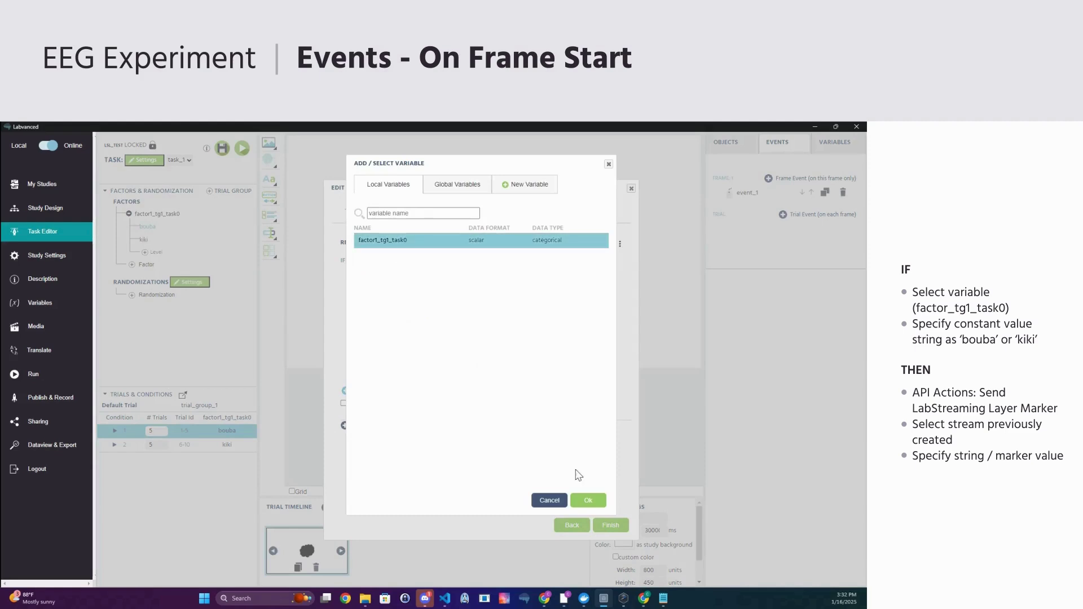
click(587, 500)
click(448, 299)
mouse_move(508, 328)
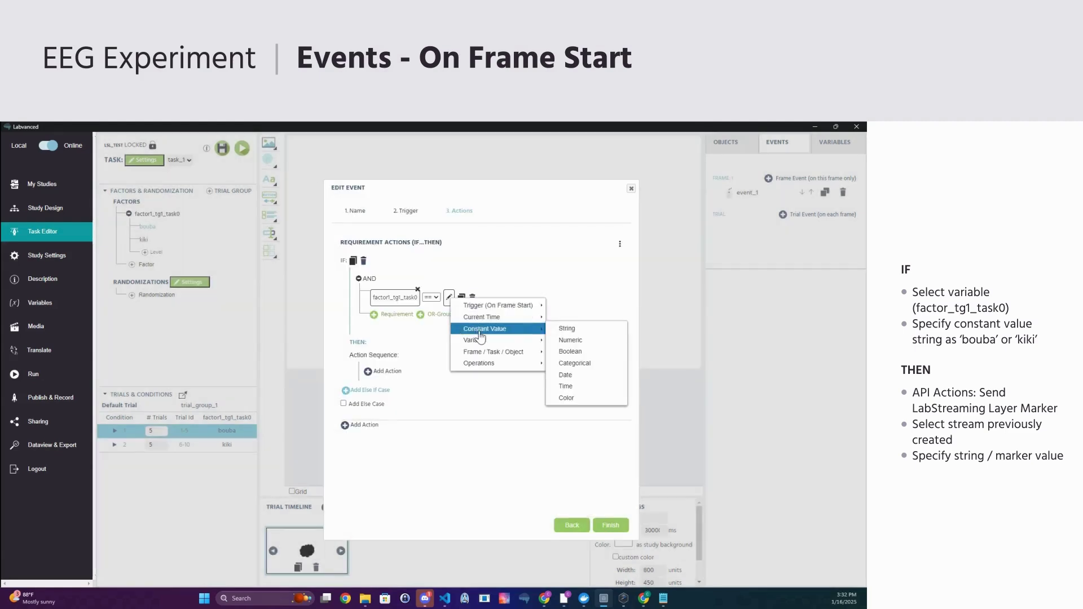
click(567, 329)
click(462, 300)
text(boub)
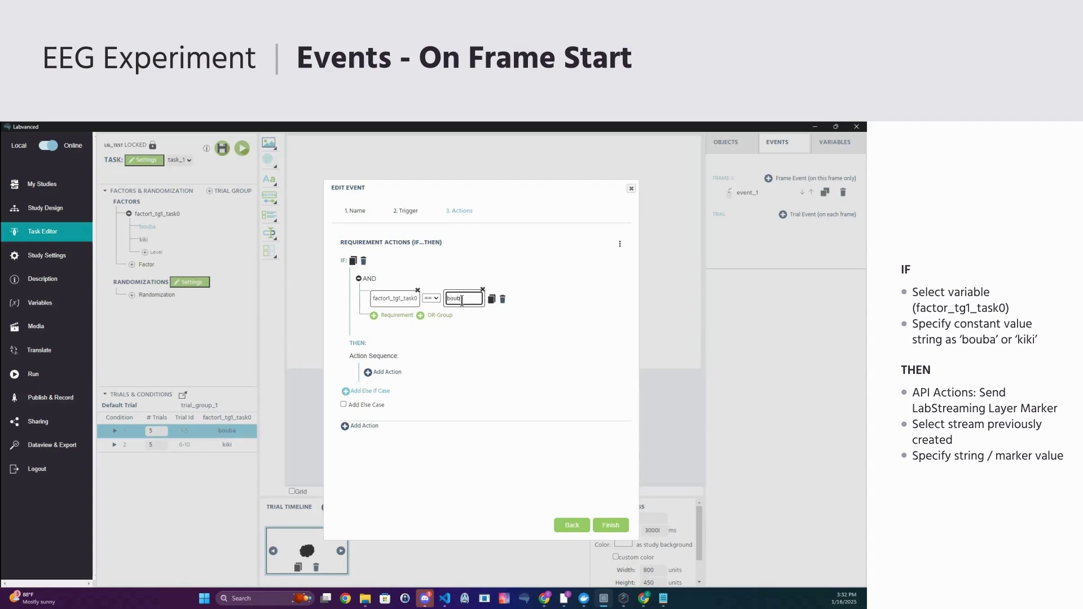
text(a)
click(373, 342)
- Make the THEN branch send the LSL marker 'bouba' on labvanced_stream_1
click(387, 372)
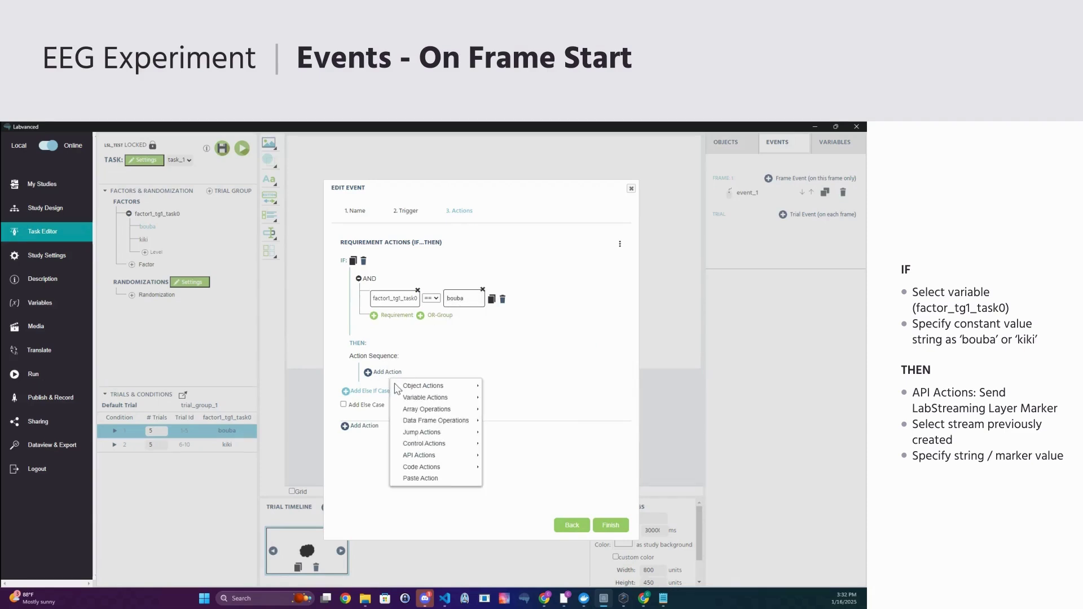
mouse_move(420, 455)
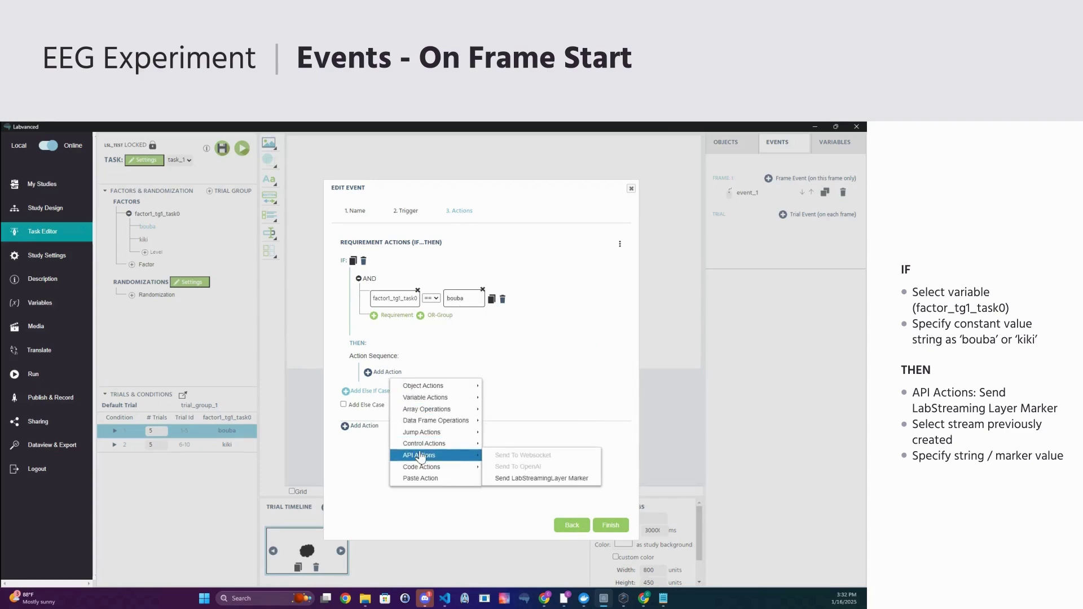
click(516, 478)
click(458, 395)
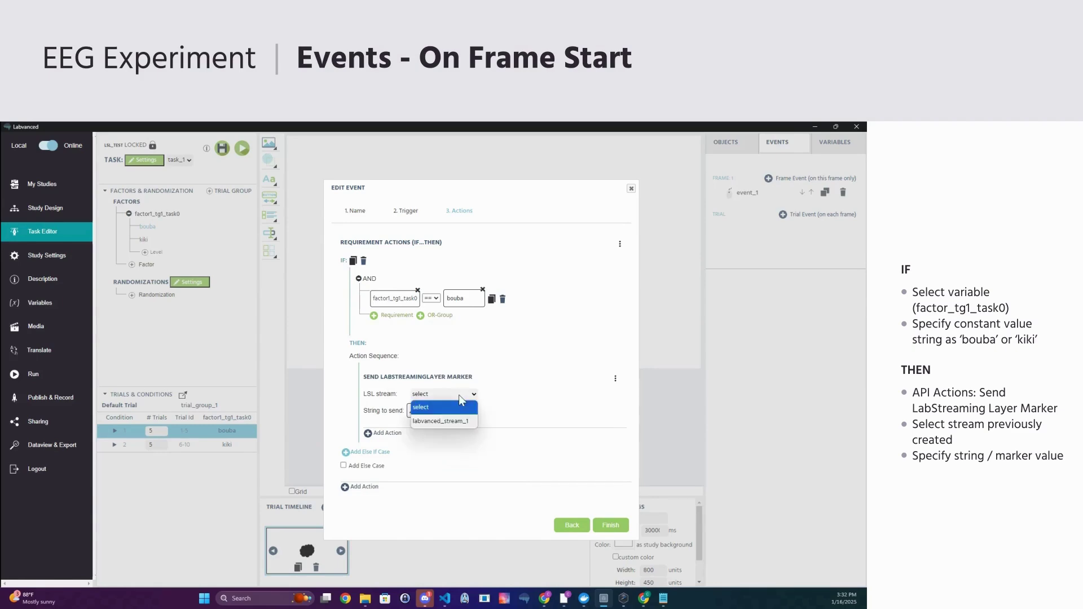
click(447, 423)
click(412, 410)
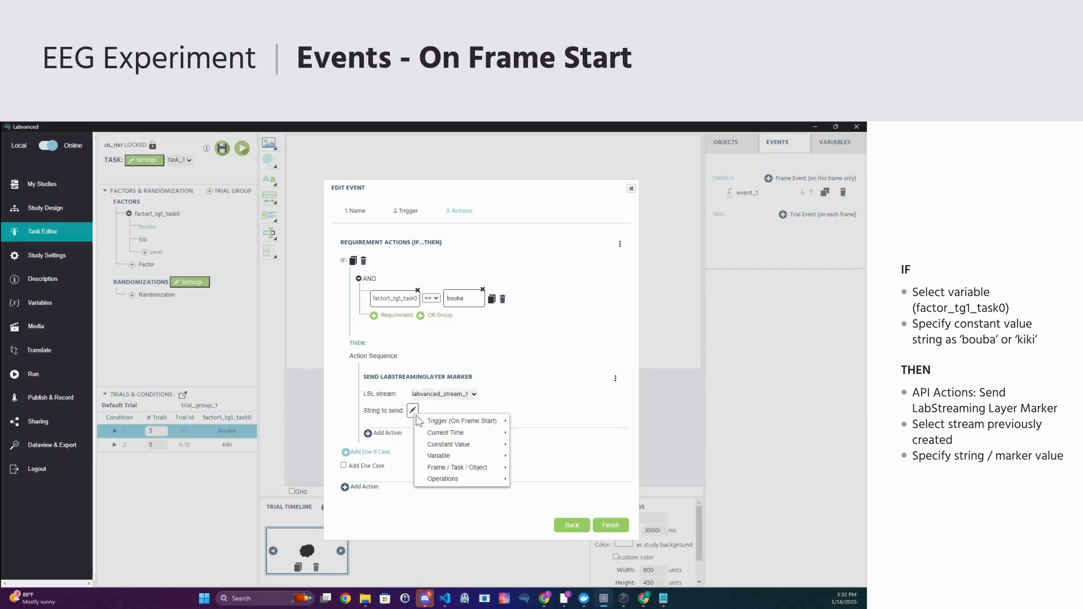
mouse_move(468, 445)
click(536, 445)
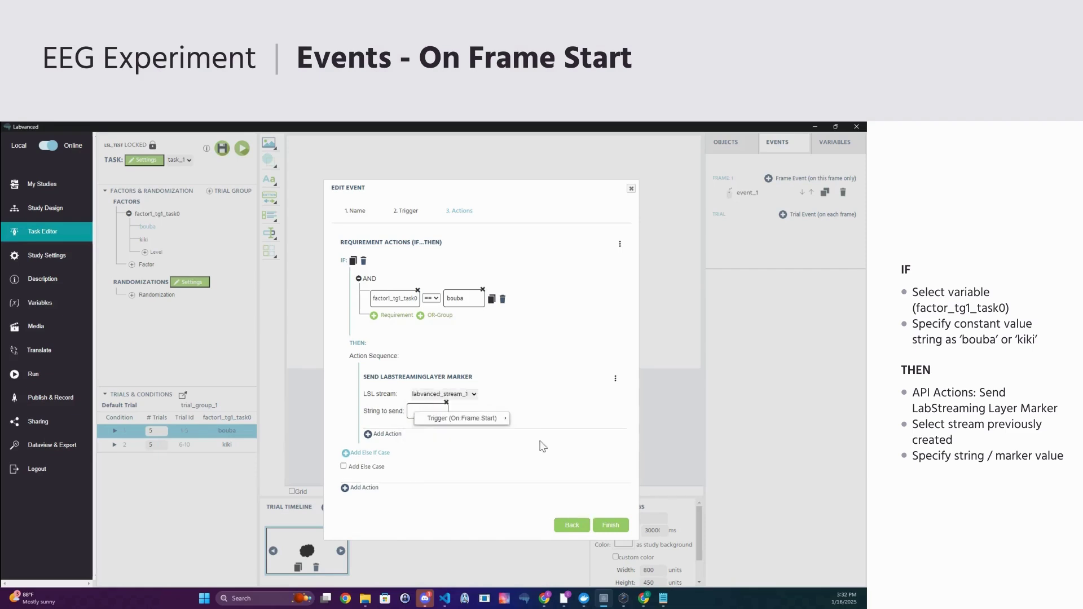
click(421, 410)
text(bou)
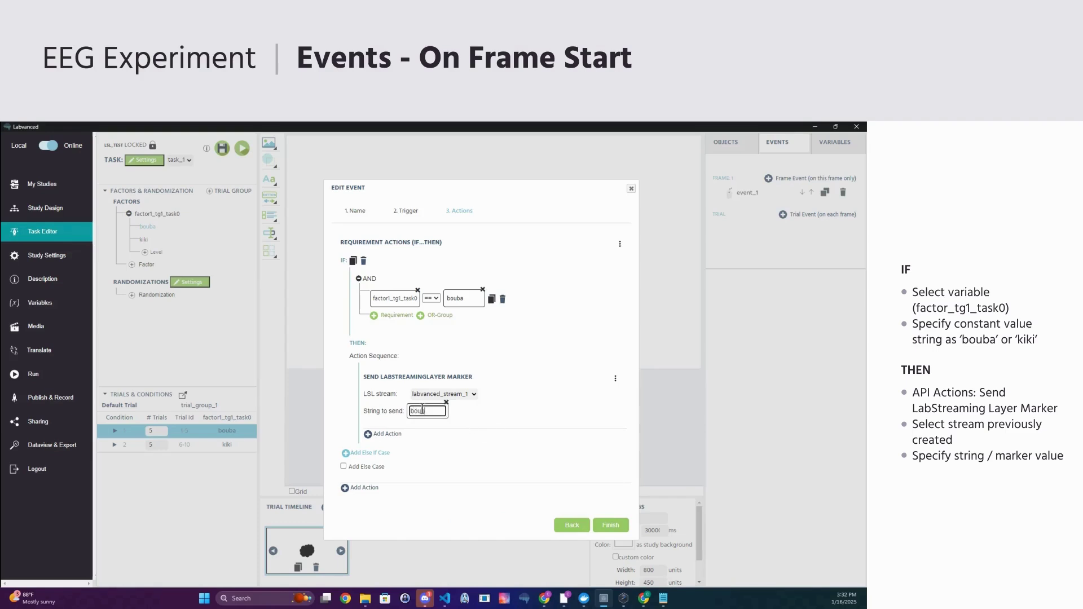
text(ba)
click(503, 423)
- Add an Else If branch for 'kiki' that sends marker 'kiki', and save the event
click(353, 261)
scroll(454, 367, down, 3)
double_click(456, 355)
text(kiki)
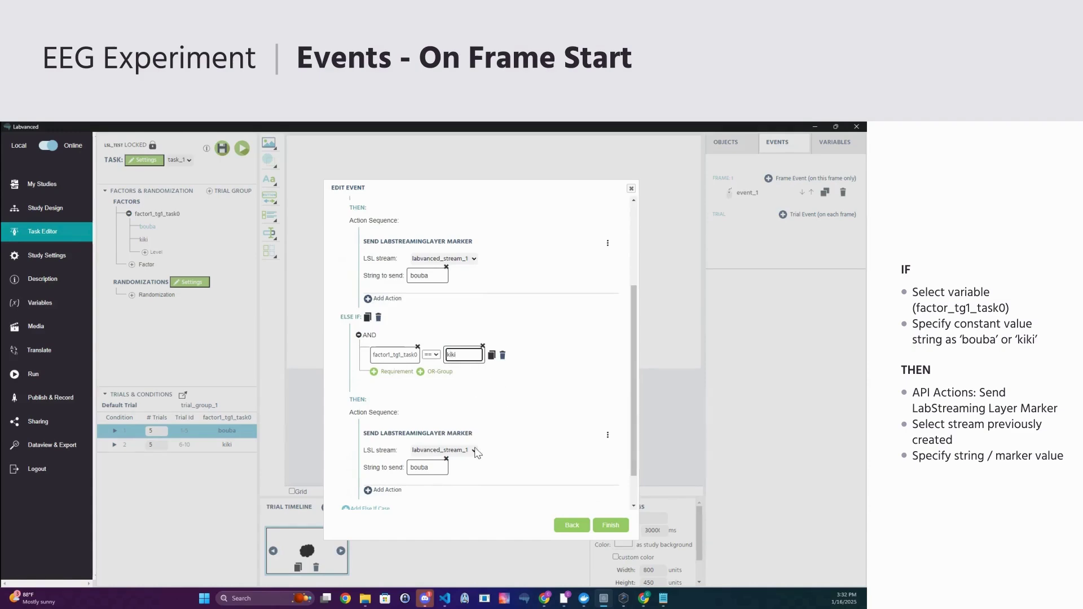
double_click(427, 468)
text(kiki)
click(611, 526)
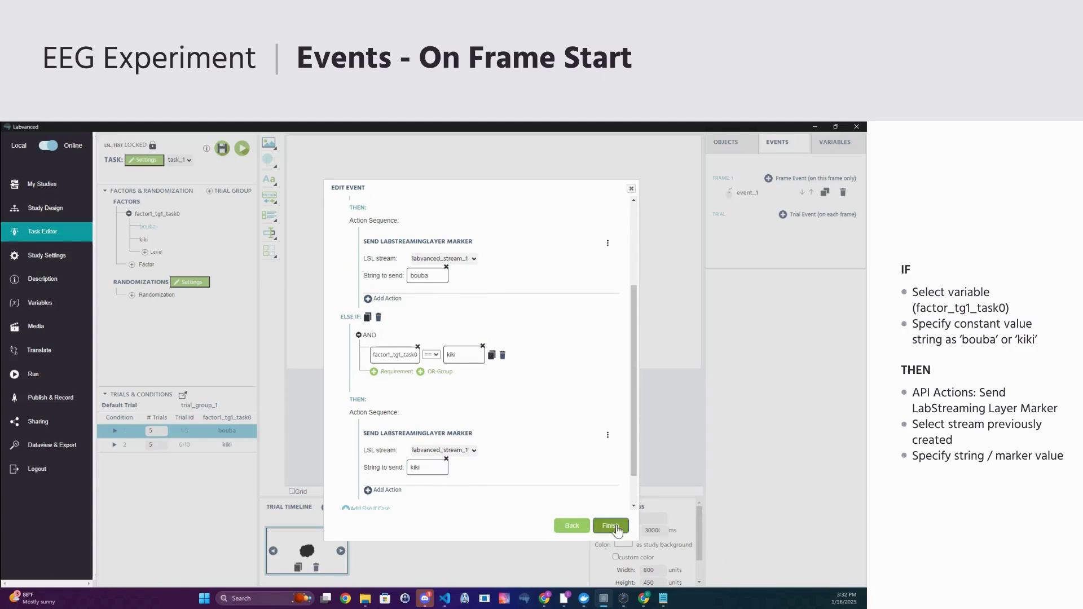
- Move event_1 below send_marker and make its click marker a constant text value
drag(747, 193, 745, 217)
click(762, 310)
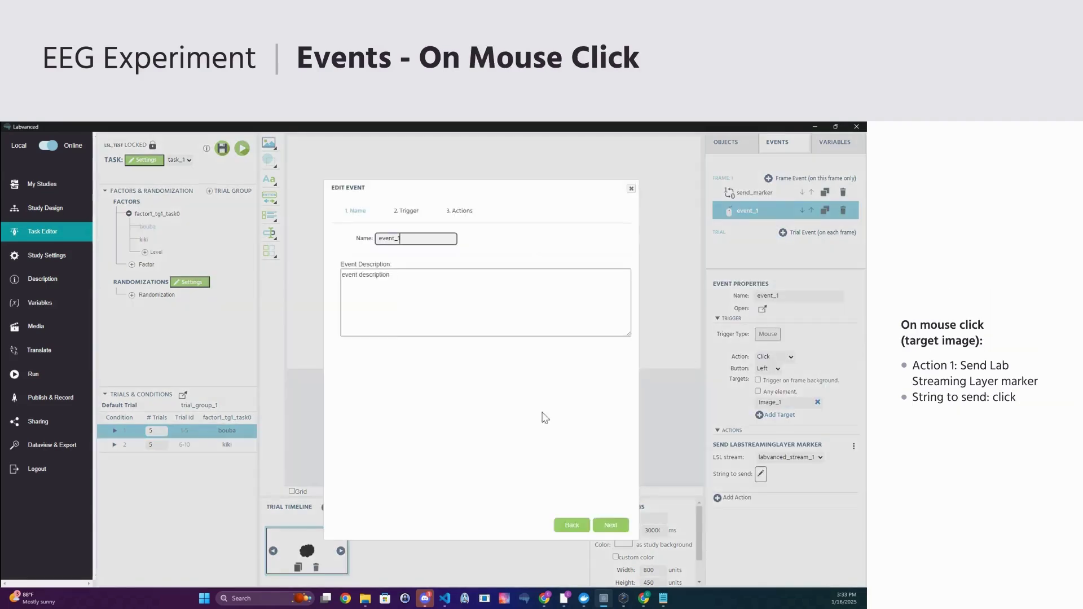
click(610, 525)
click(610, 525)
click(396, 282)
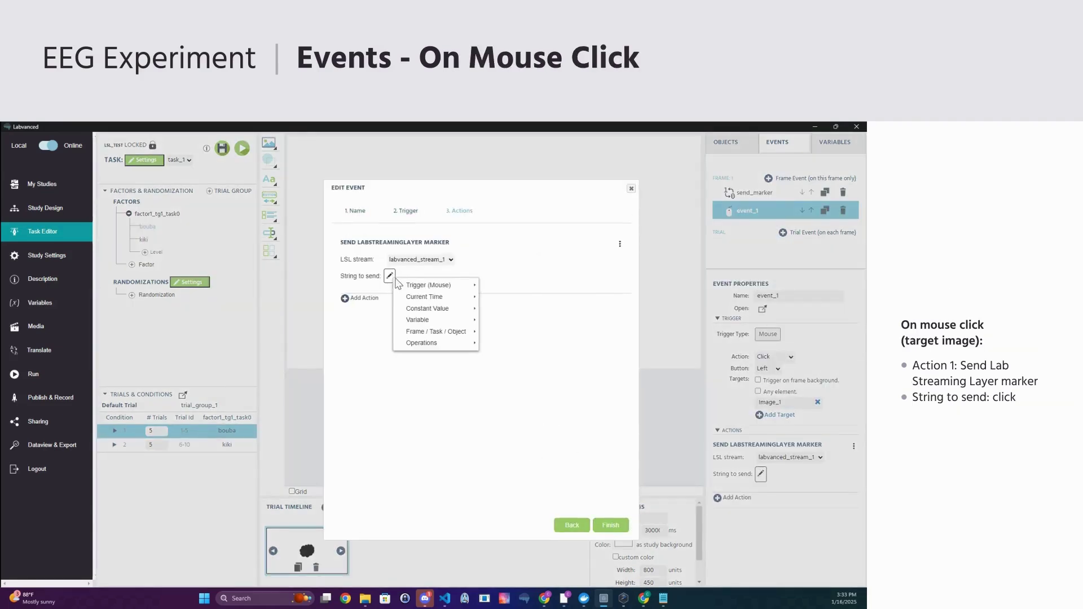
mouse_move(424, 309)
click(541, 313)
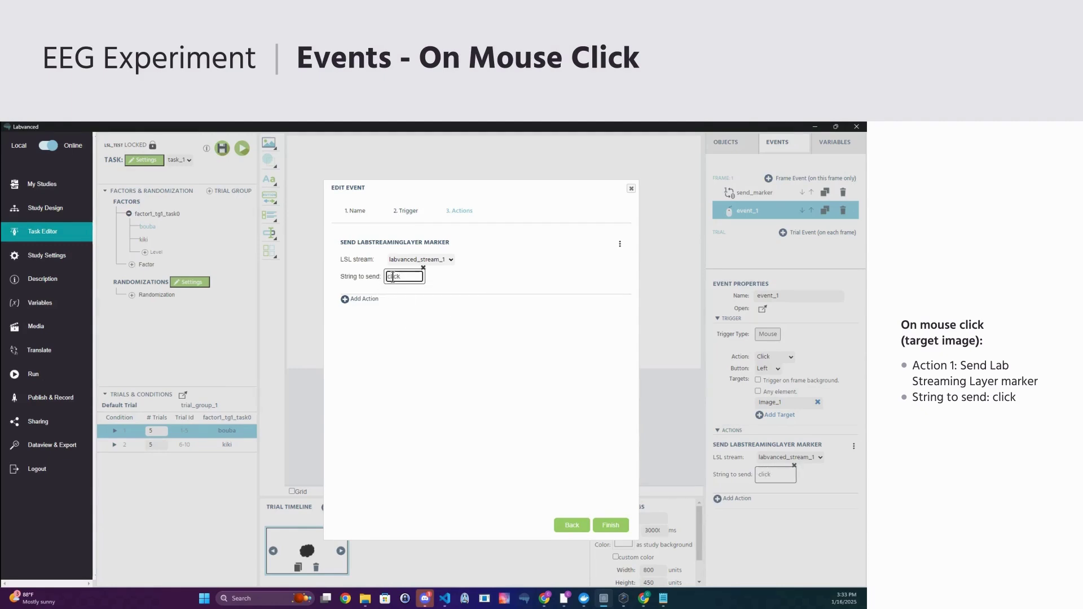
- Add a set-variable action using a new Scalar, Numeric variable named RT
click(363, 299)
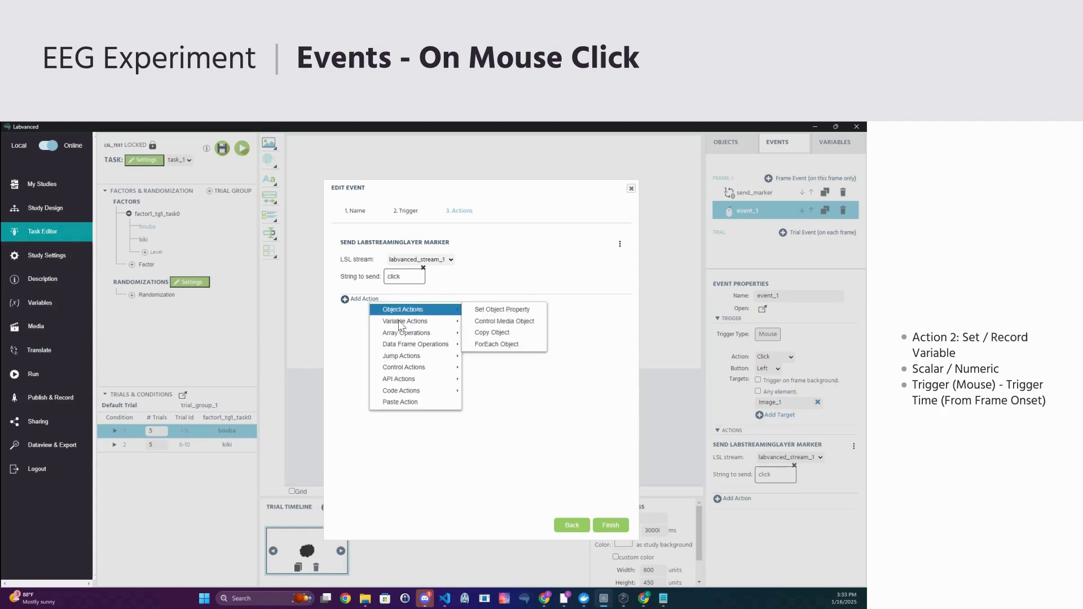
mouse_move(400, 322)
click(472, 323)
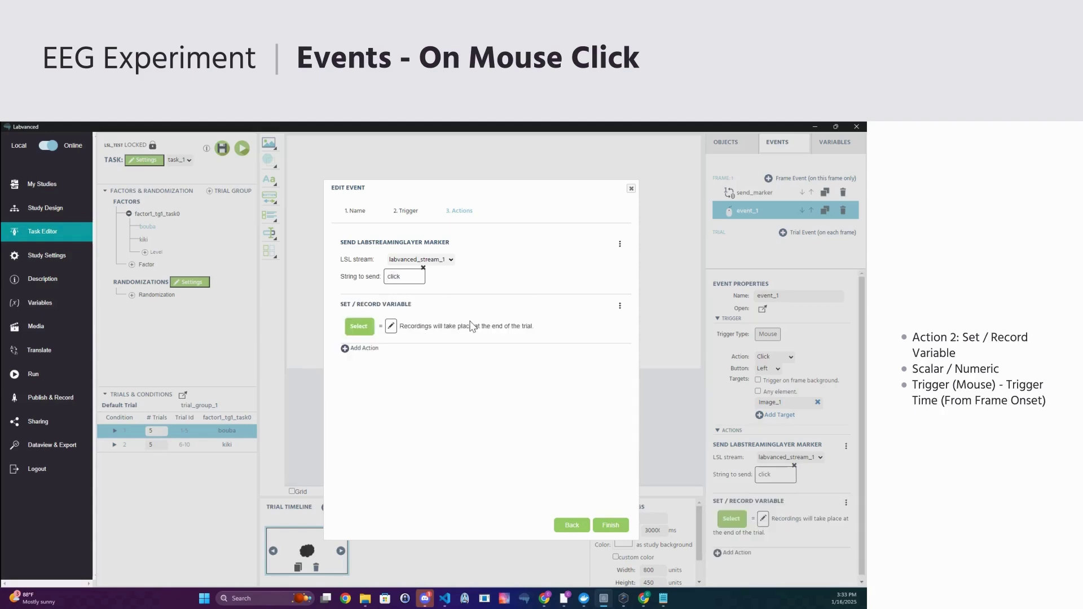
click(363, 328)
click(514, 193)
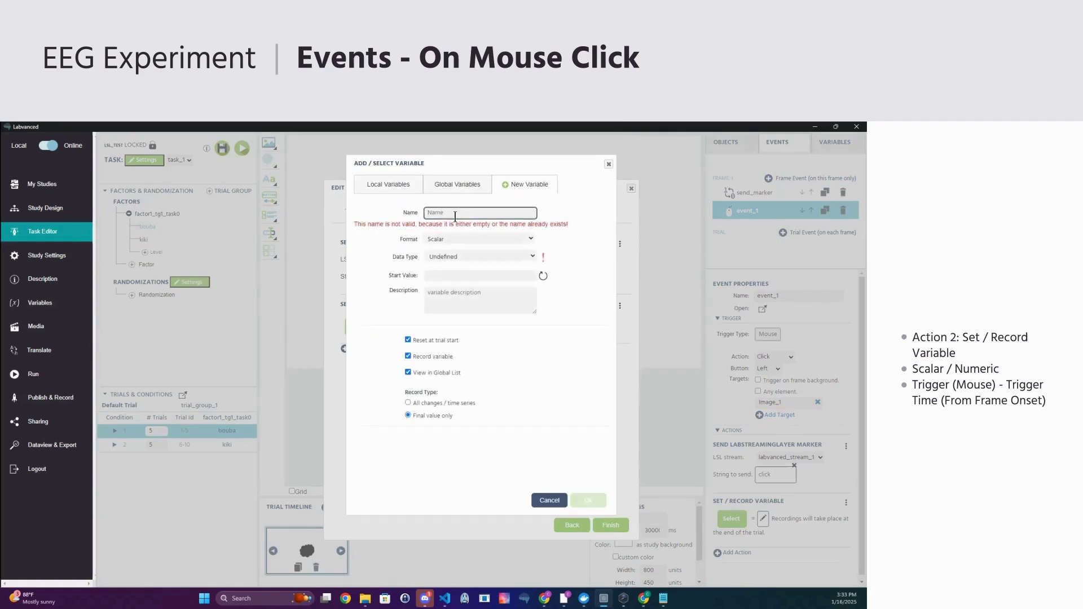
text(RT)
click(469, 230)
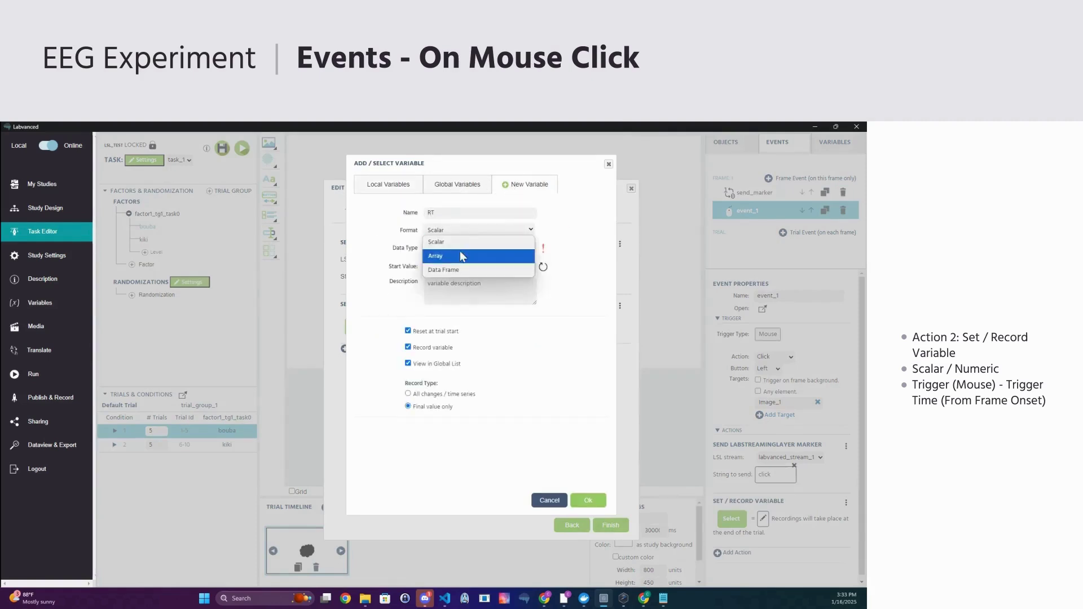
click(463, 240)
click(513, 248)
click(472, 276)
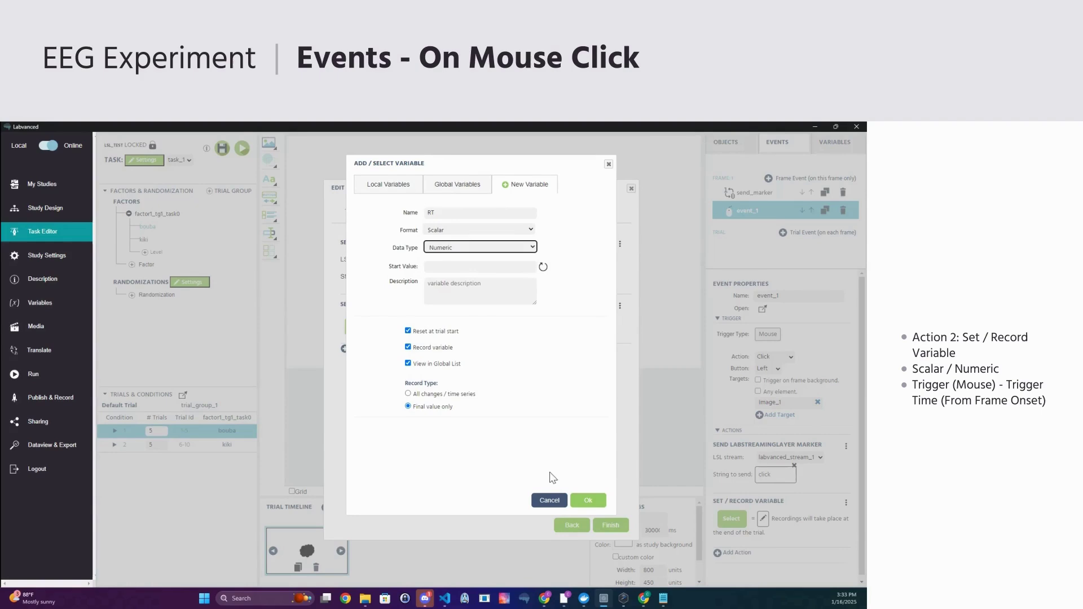
click(588, 501)
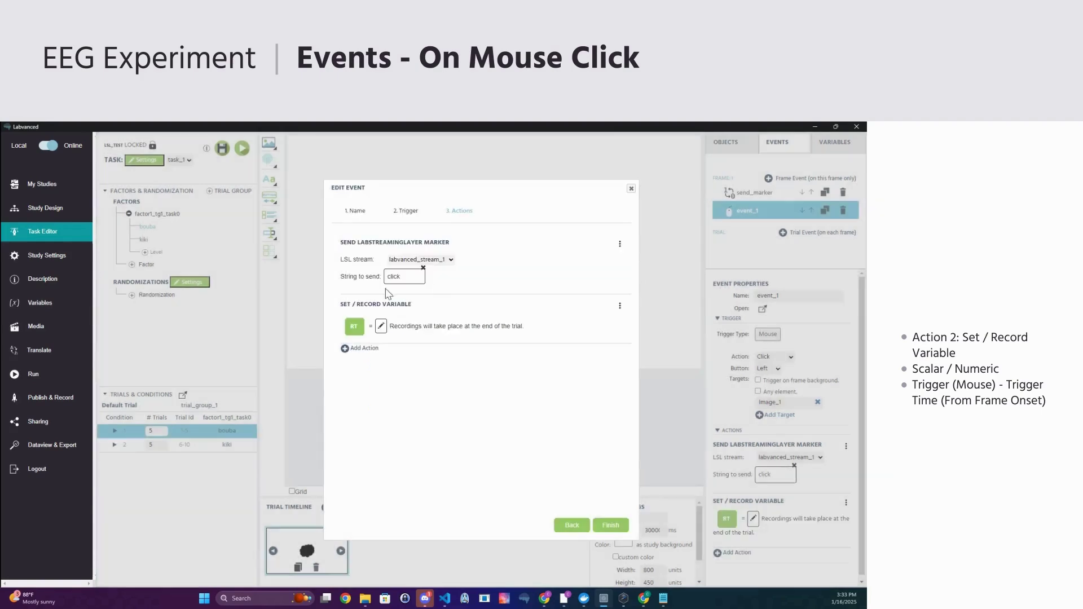
- Store trigger time from frame onset in RT, add Jump To Next Trial, and finish
click(381, 326)
mouse_move(423, 336)
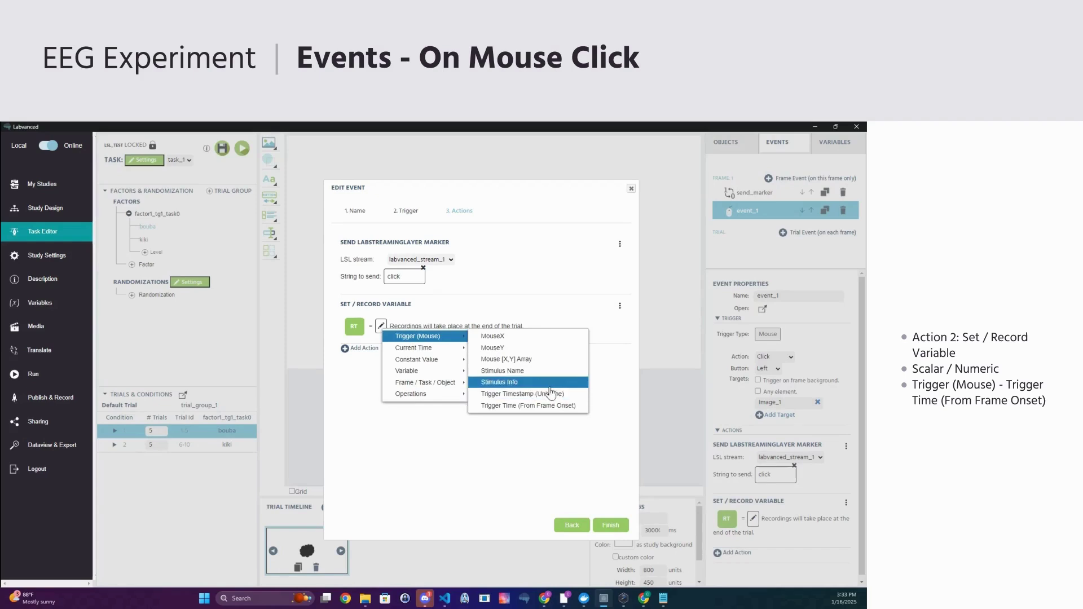
click(550, 406)
click(365, 349)
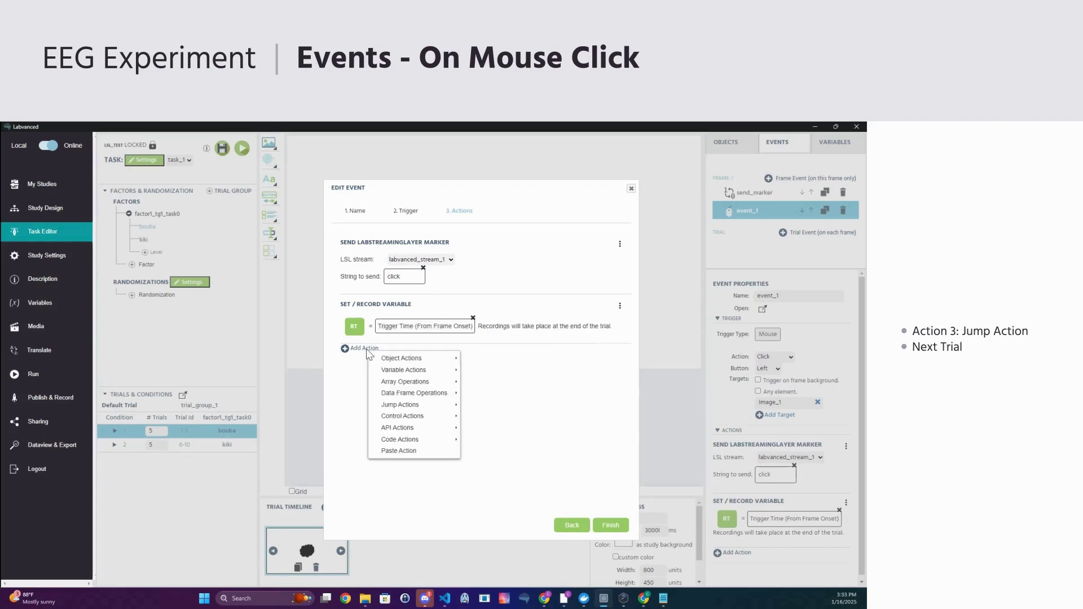
mouse_move(437, 405)
click(510, 405)
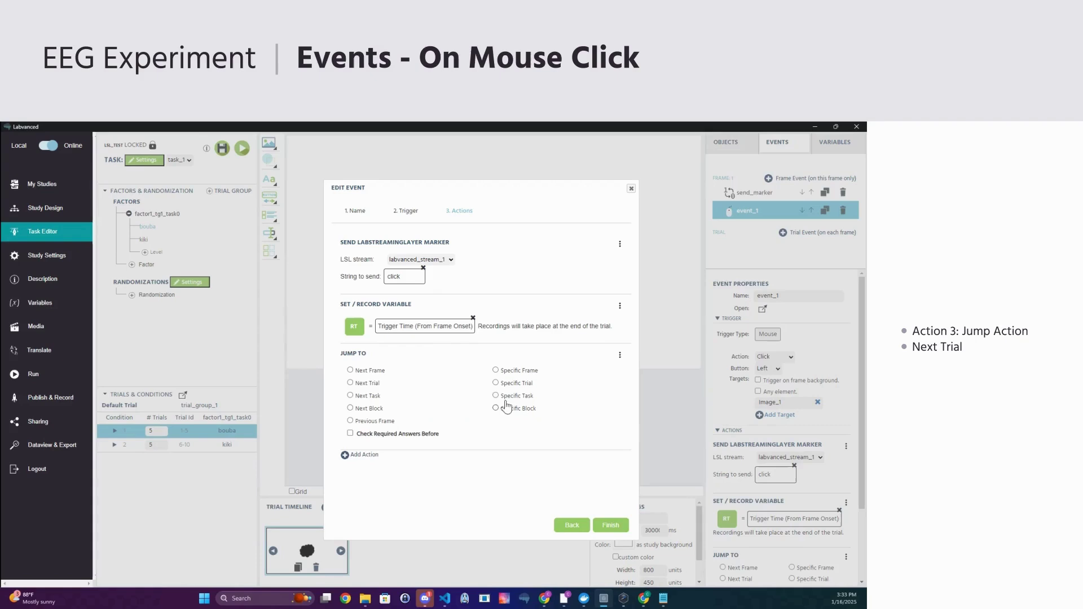
click(611, 526)
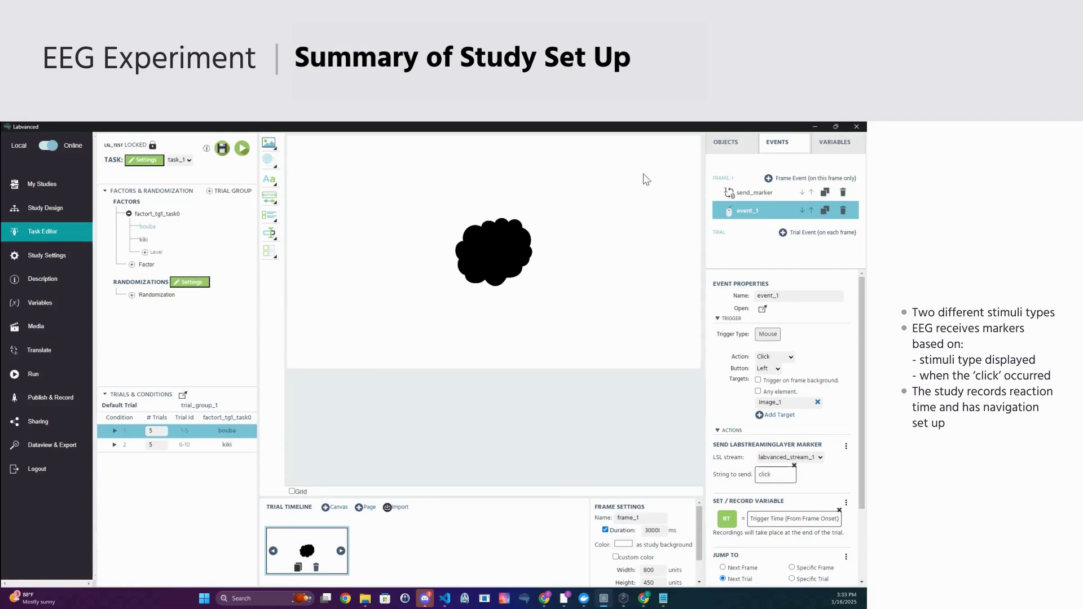
- Review the stimulus image, kiki level, event_1 and send_marker, then return to My Studies
click(493, 237)
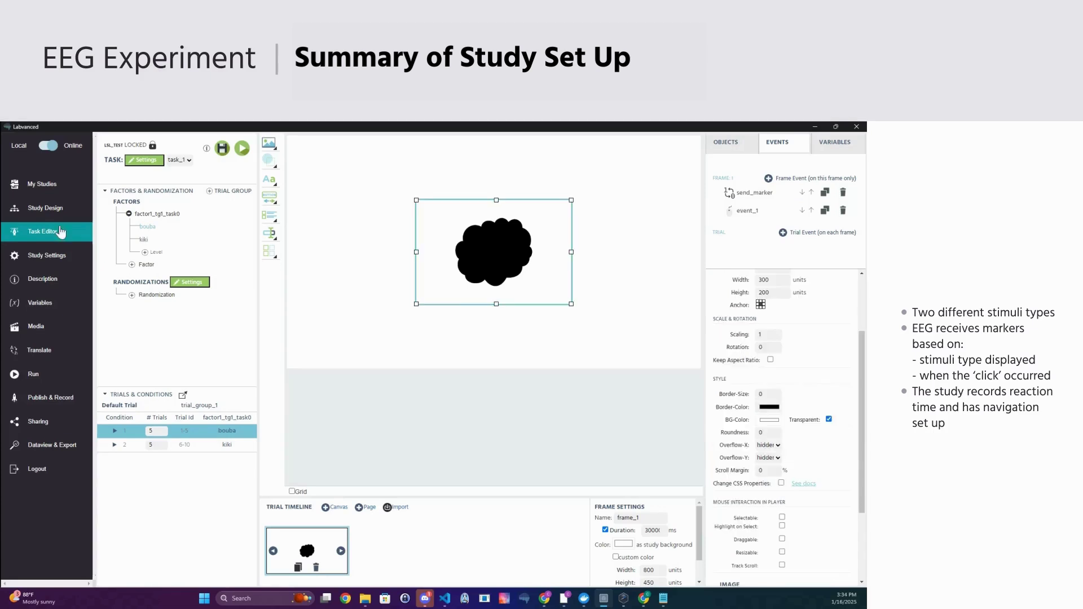
click(143, 241)
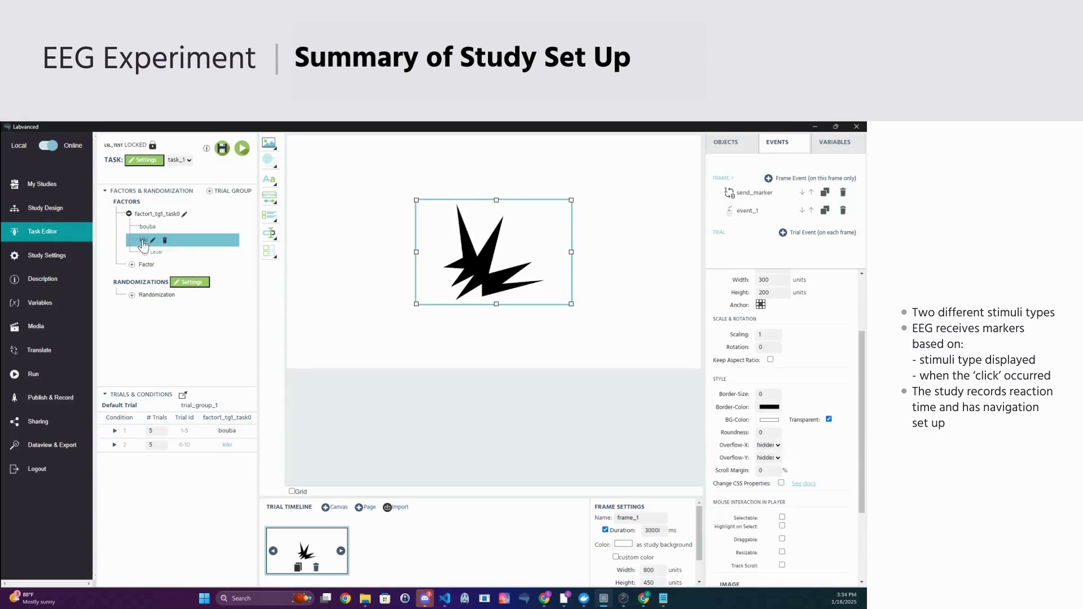
click(745, 210)
click(754, 195)
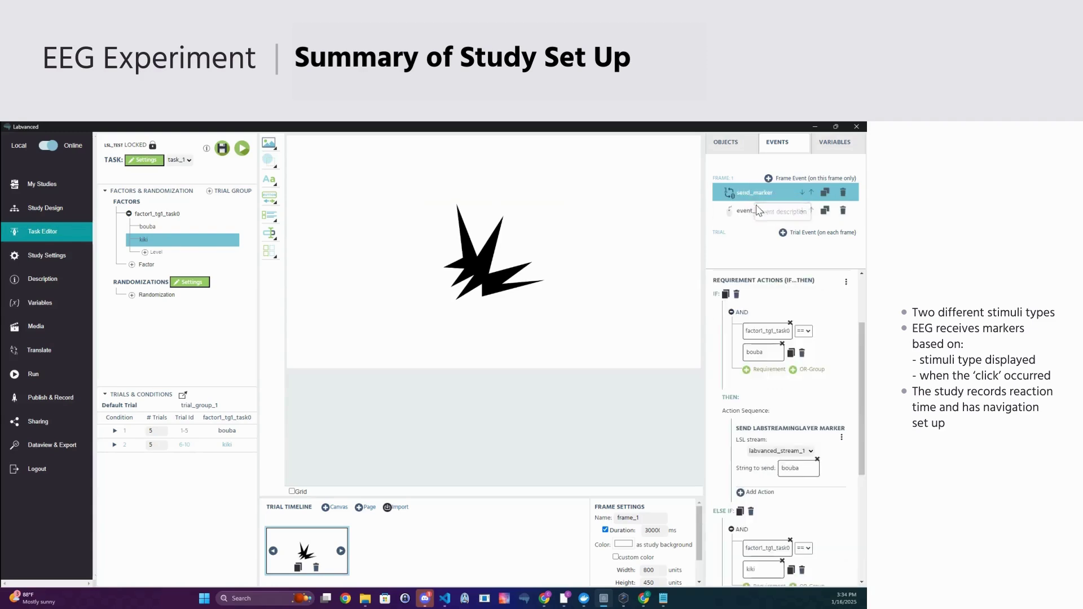
click(754, 211)
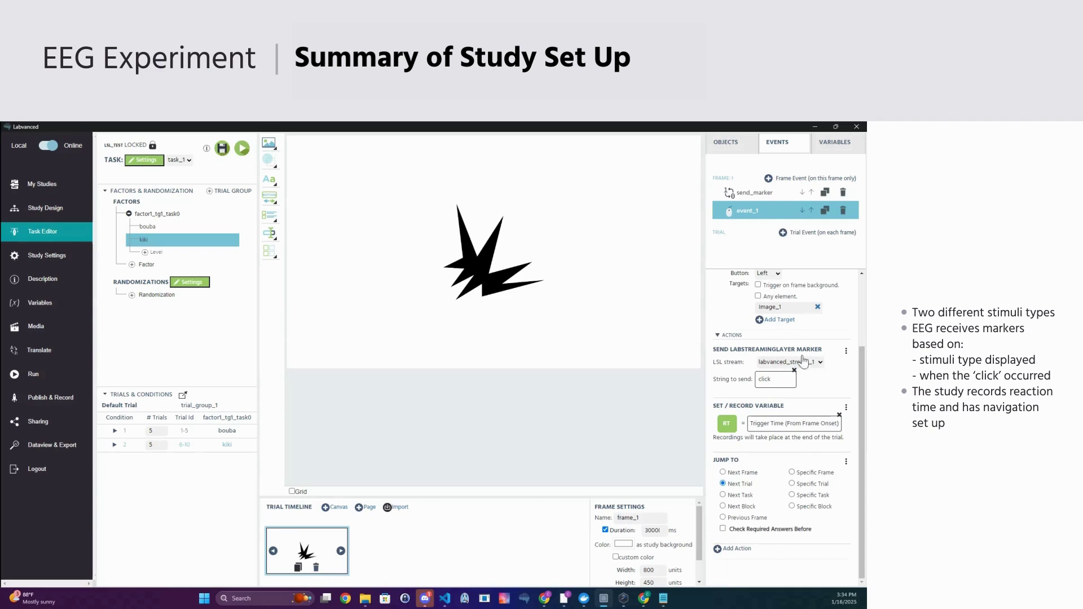
scroll(798, 367, up, 1)
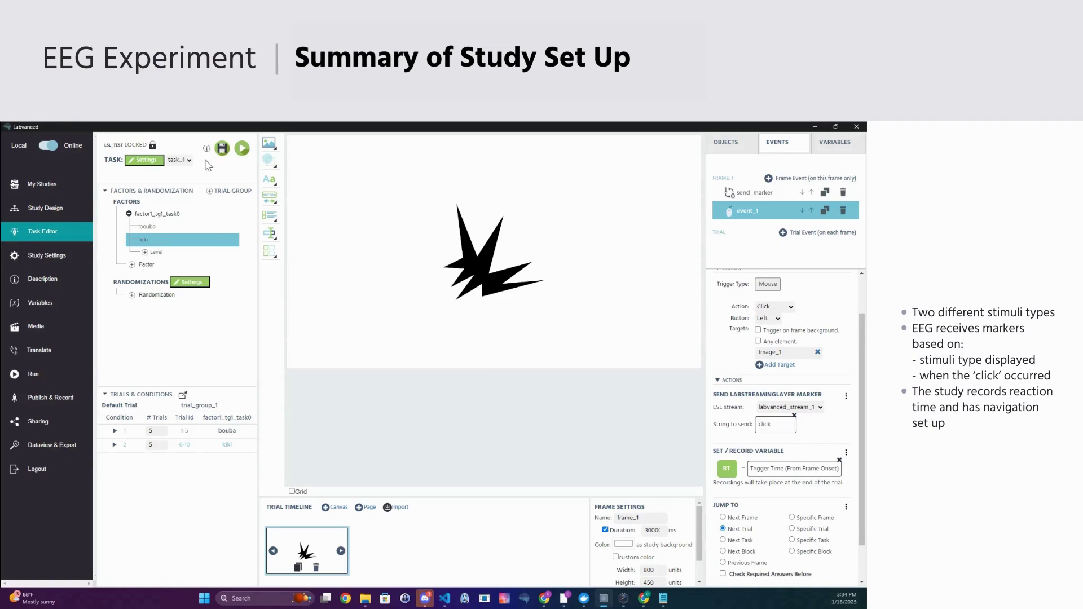
click(43, 184)
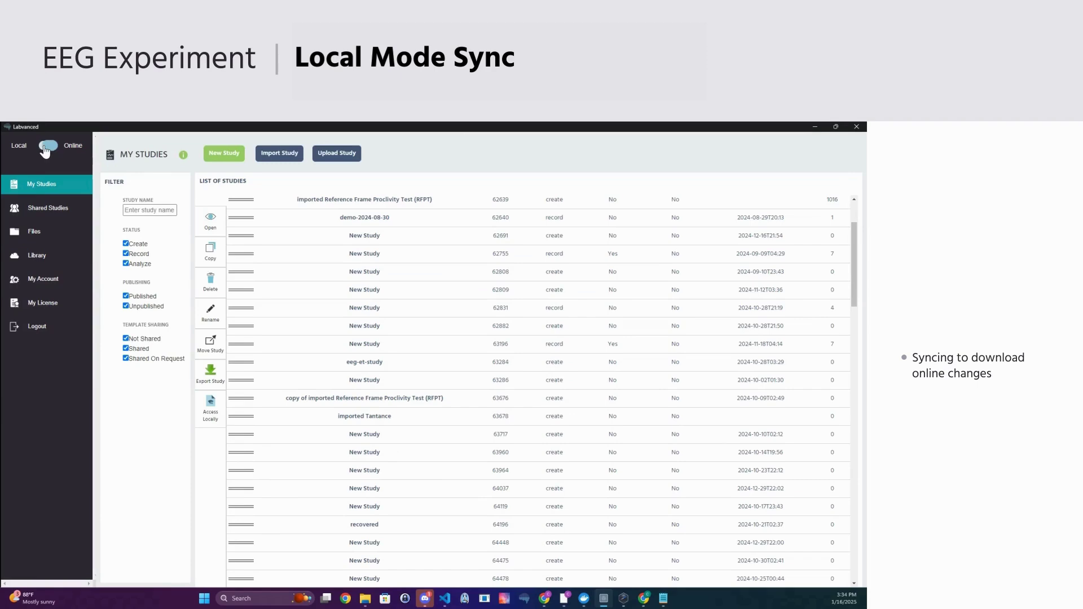
- Switch the Local/Online toggle to Local so LSL_test syncs to Local Studies
click(48, 146)
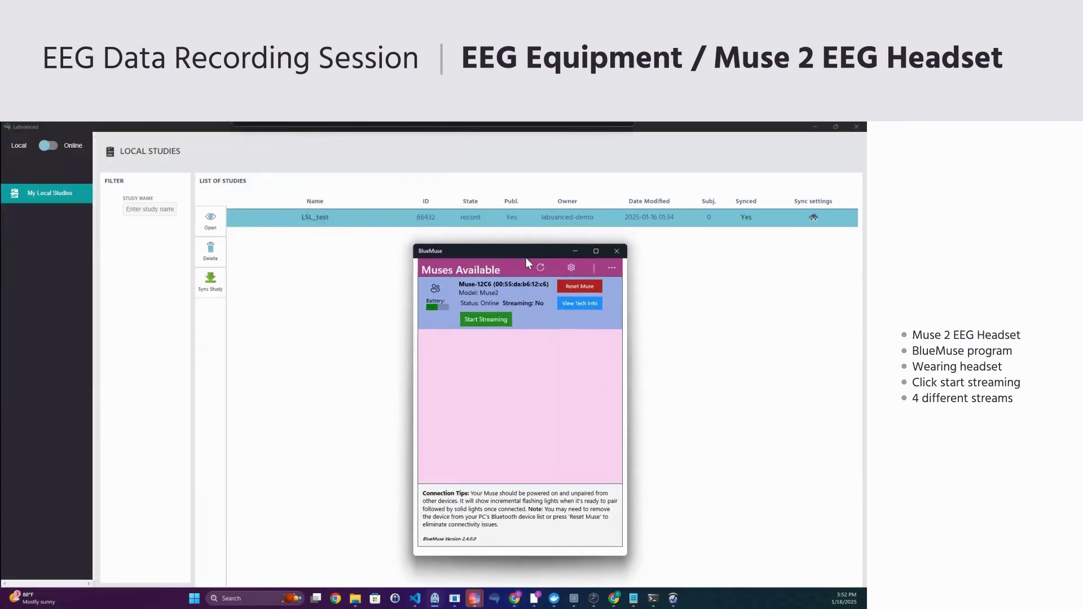
- Start Muse streaming in BlueMuse, then put away the LSL Bridge and BlueMuse windows
click(489, 324)
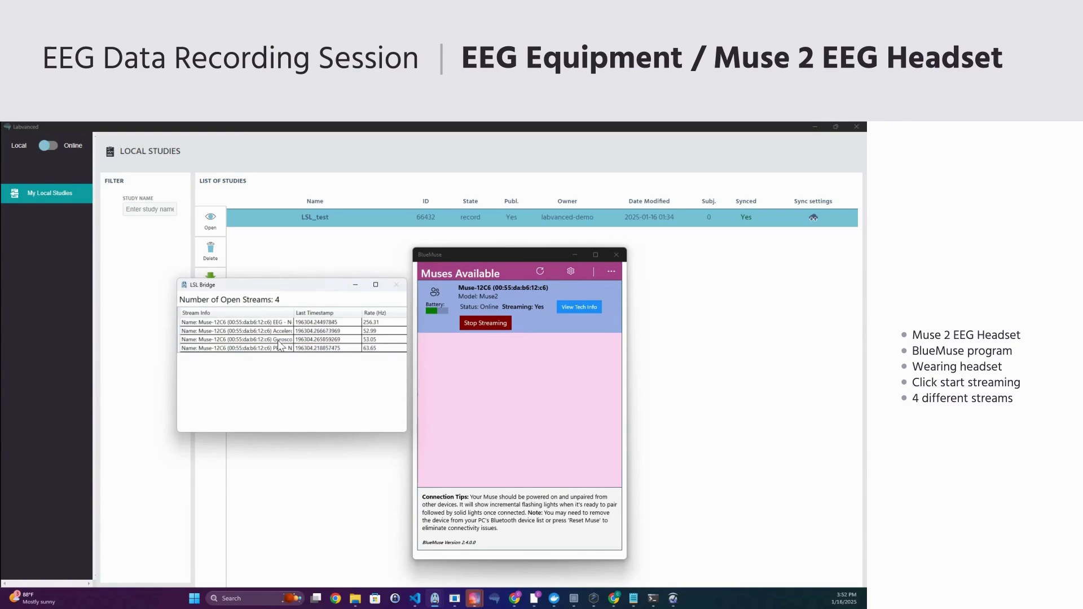
click(362, 286)
click(576, 257)
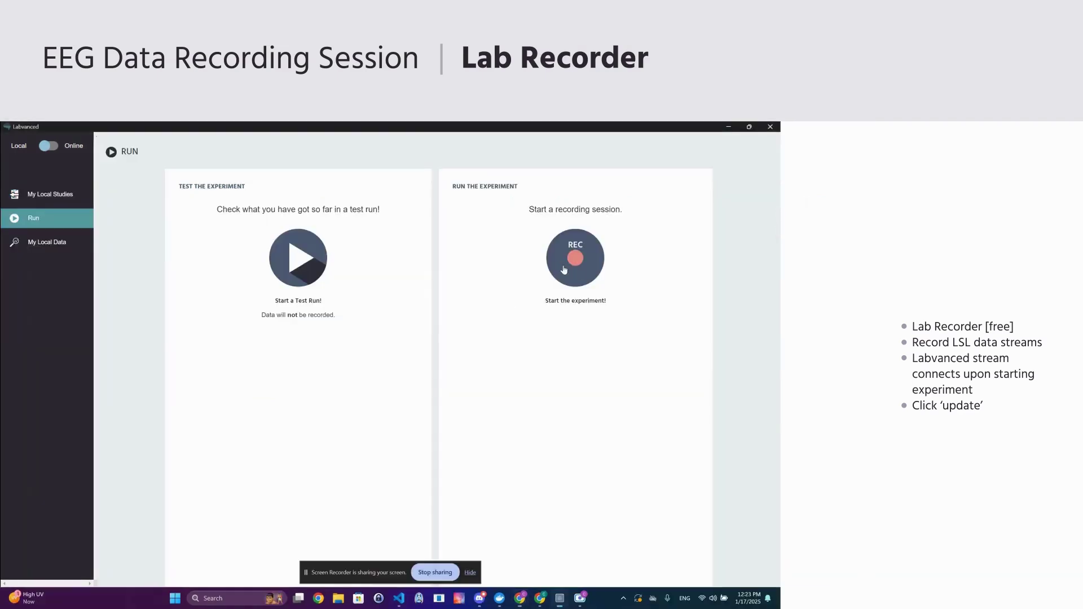
- Run the study with REC, confirm the session, refresh Lab Recorder streams and start recording
click(567, 268)
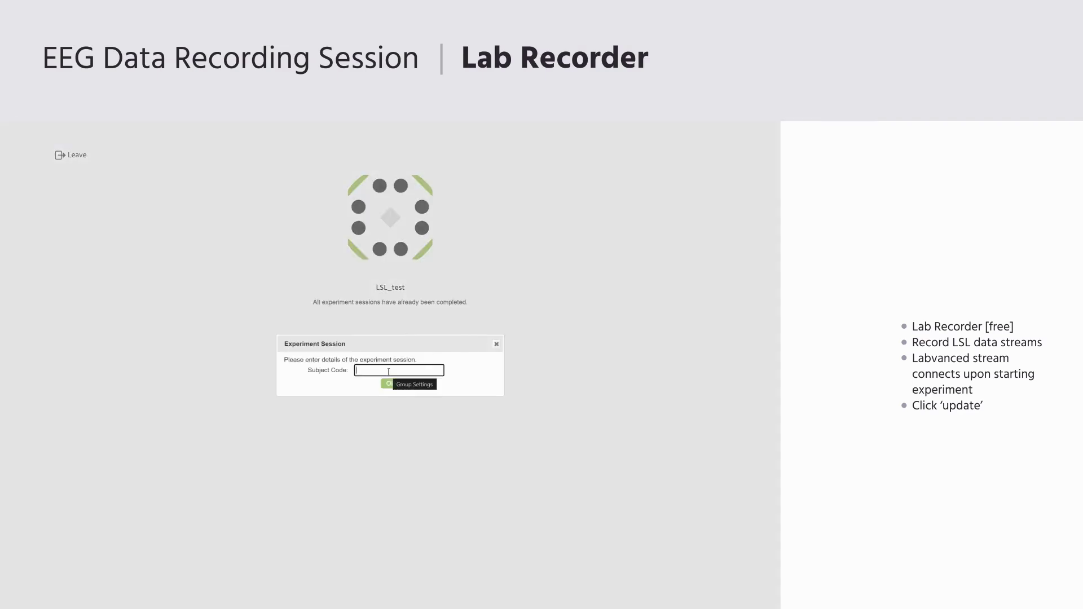
click(390, 385)
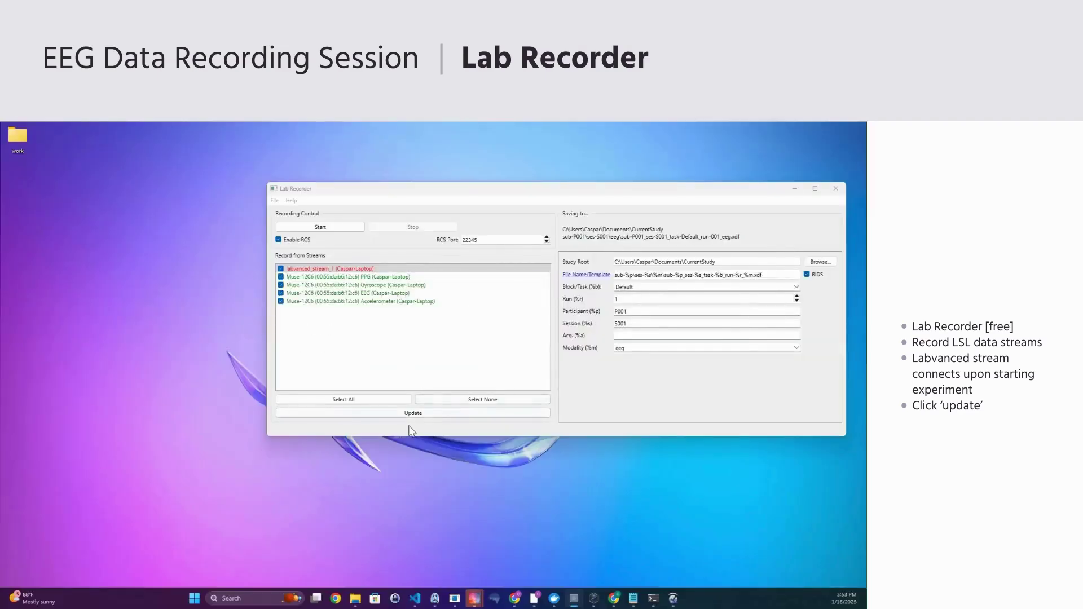
click(414, 412)
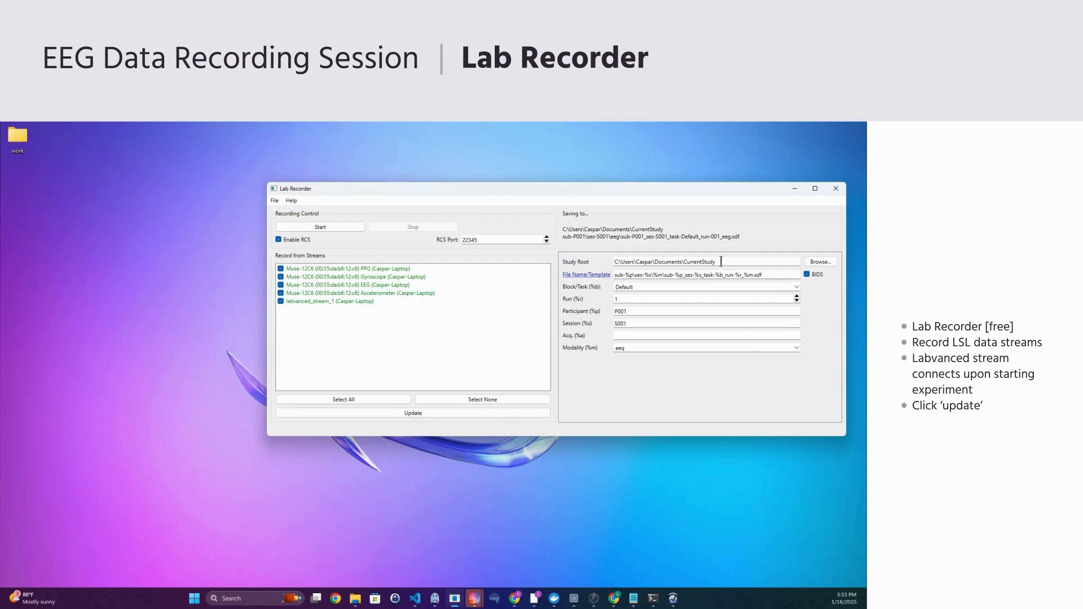
drag(581, 191, 507, 200)
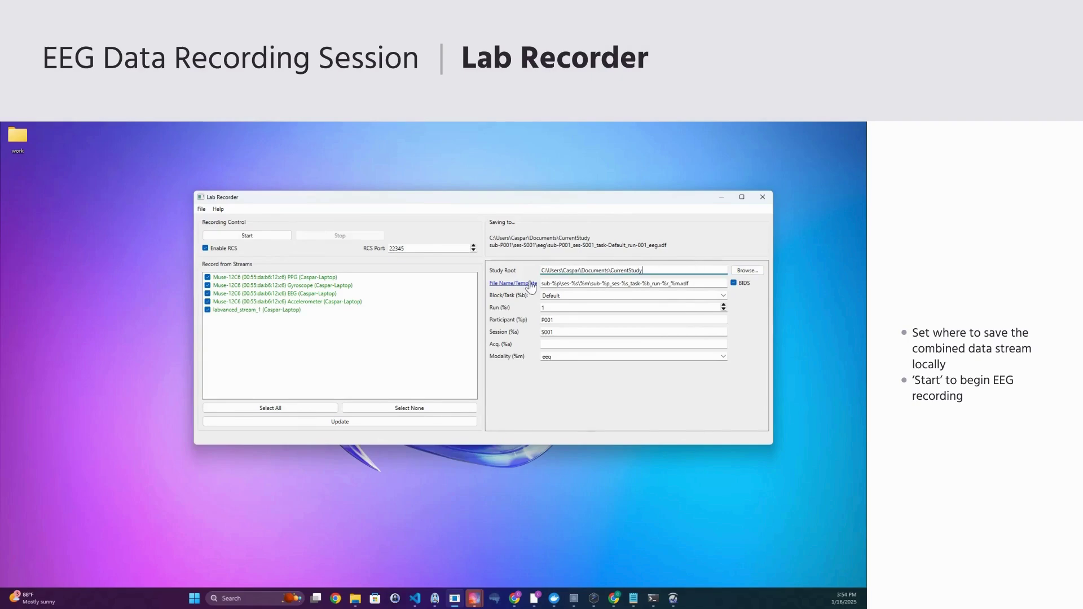
click(250, 236)
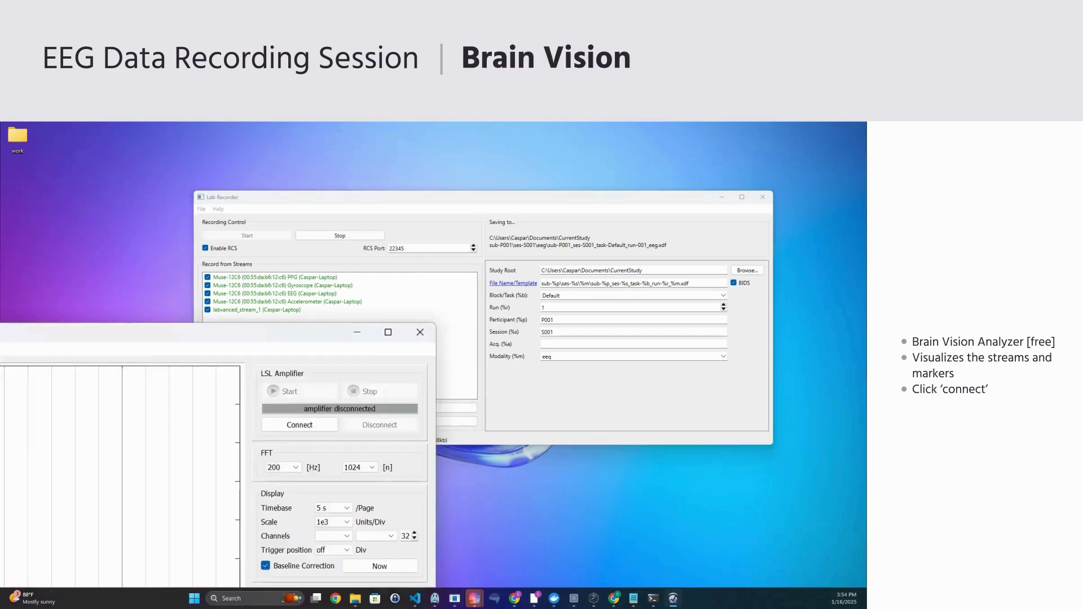
- Connect the LSL Viewer to the Muse EEG stream and labvanced_stream_1, then maximize it
drag(6, 331, 211, 253)
drag(298, 200, 373, 162)
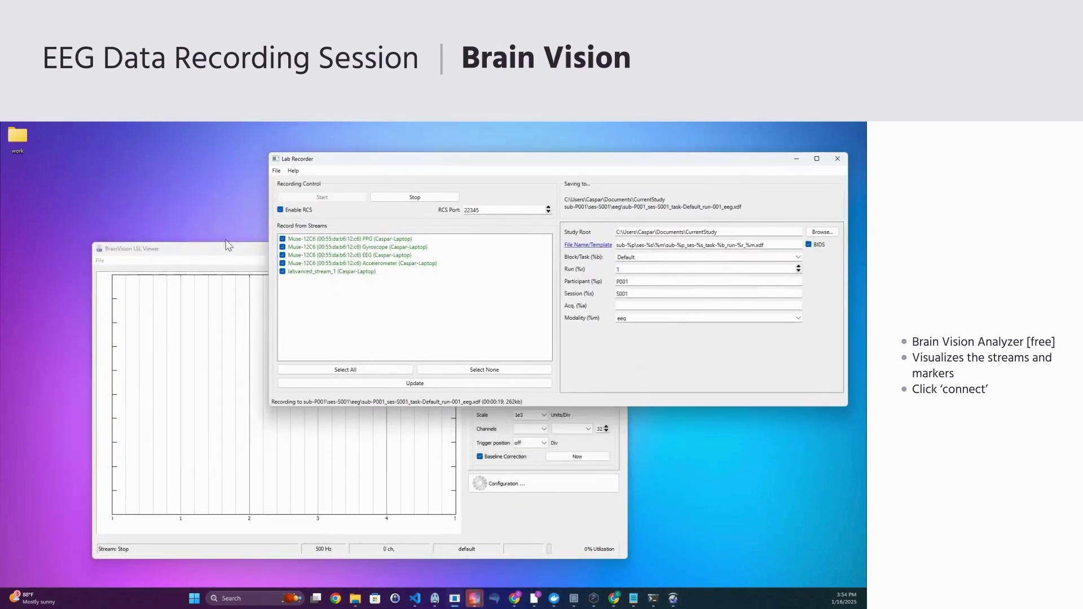
drag(208, 253, 198, 227)
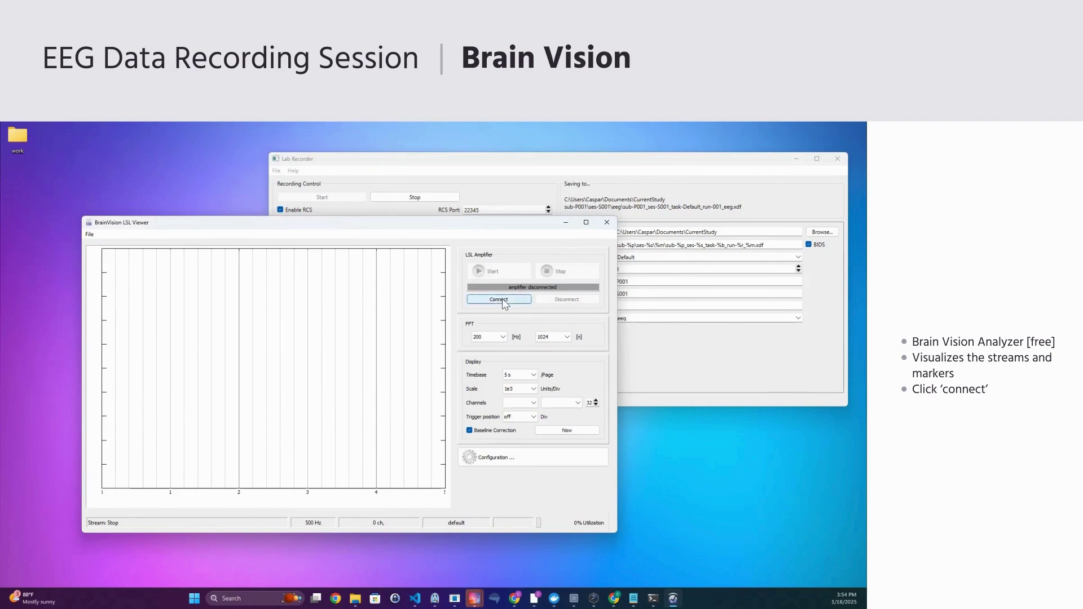
click(499, 299)
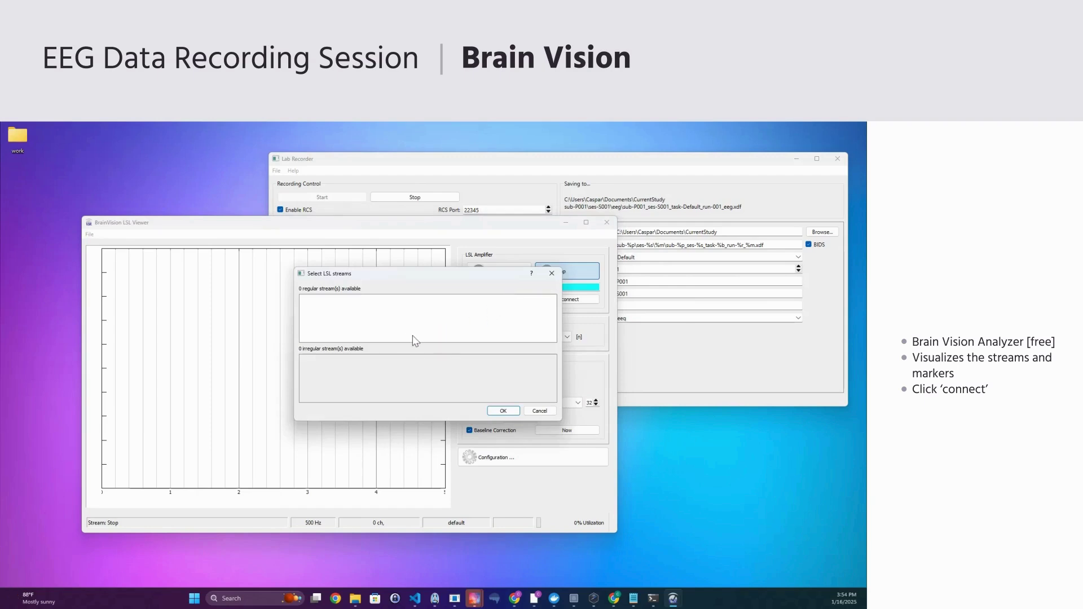
click(362, 360)
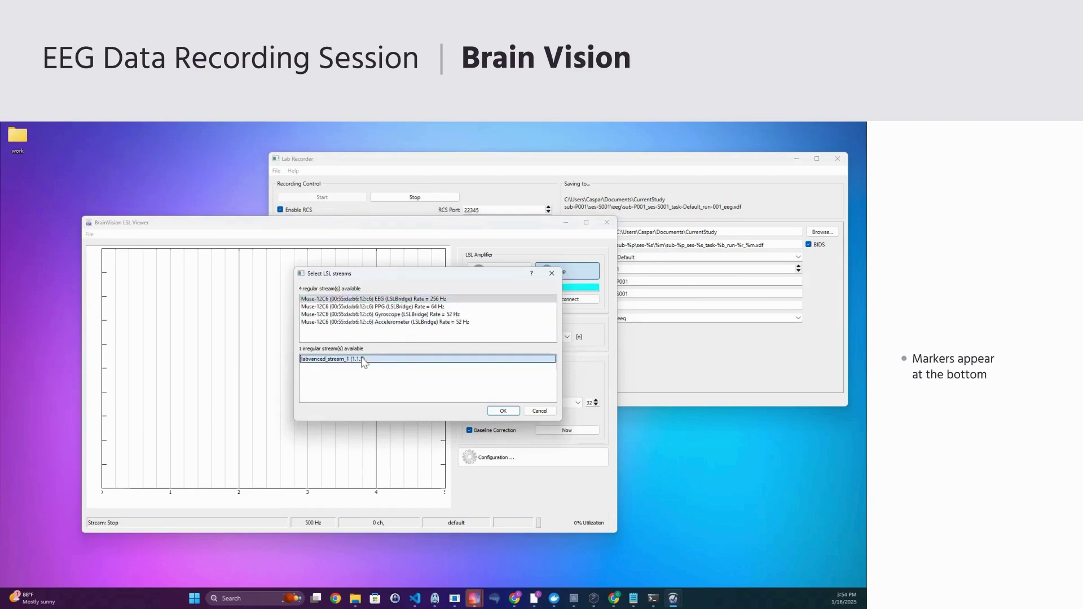
click(503, 413)
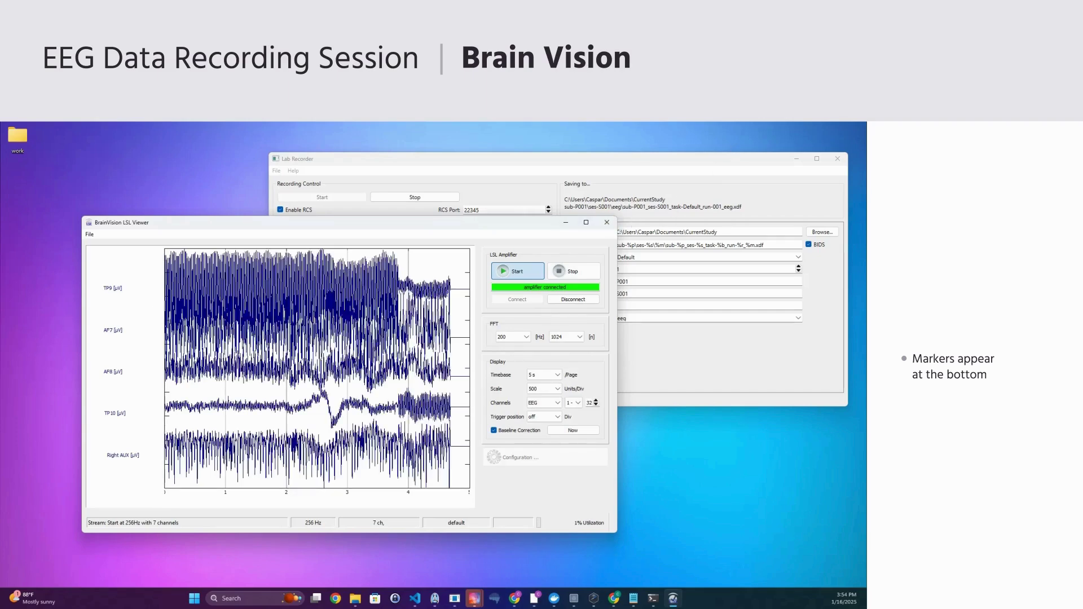
click(586, 222)
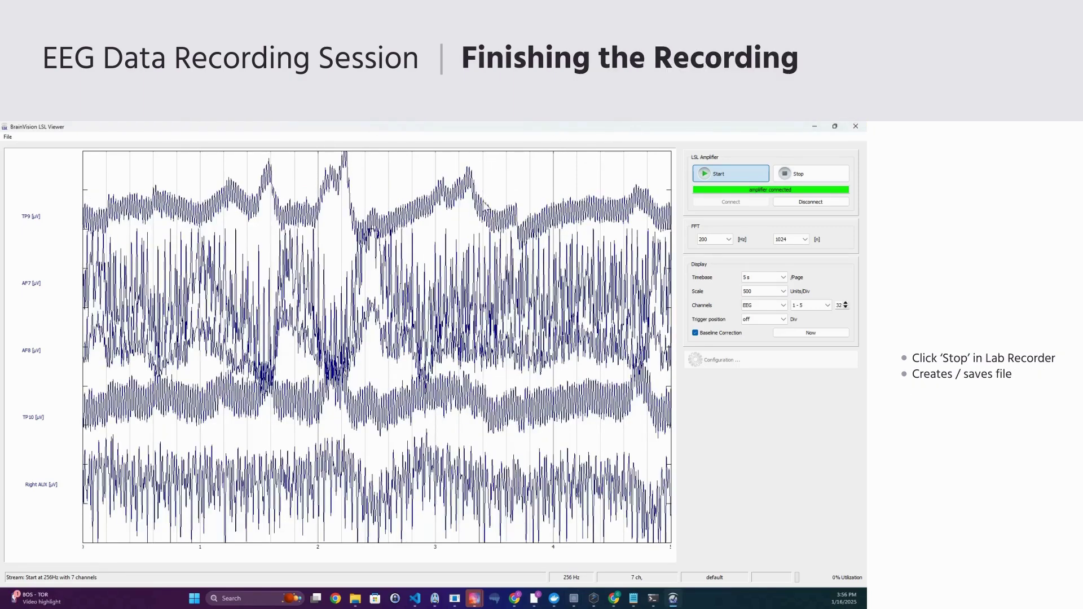
- Shrink the viewer back down and stop the Lab Recorder recording
double_click(556, 126)
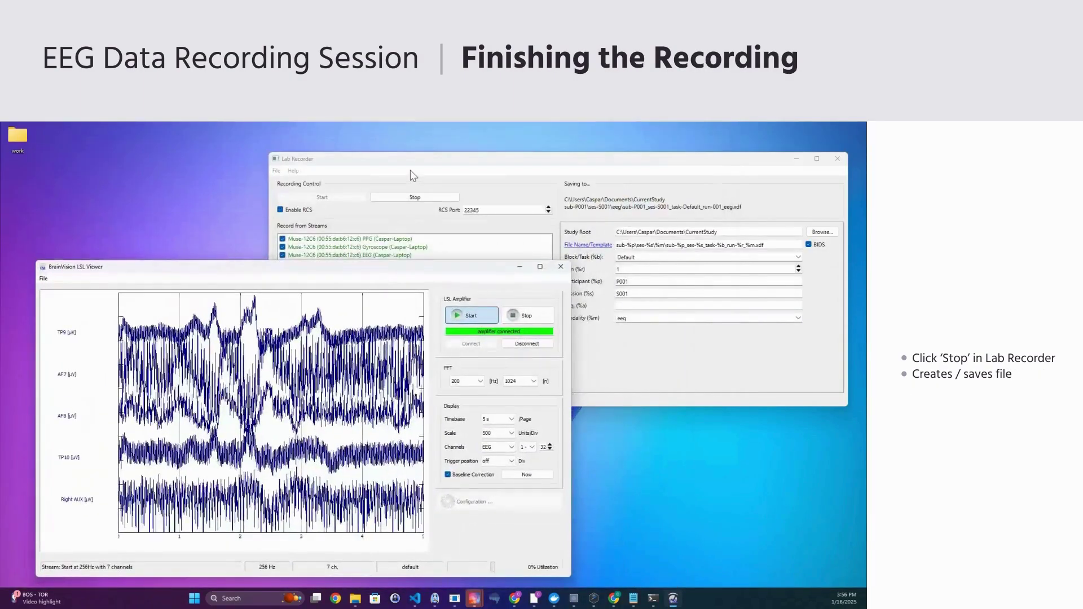
click(416, 184)
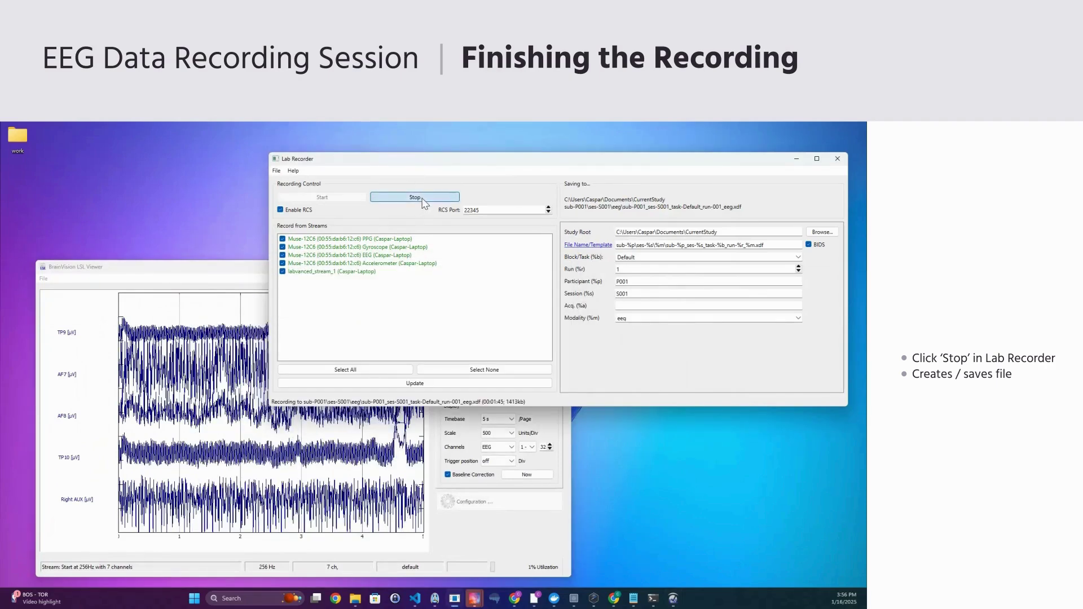
click(422, 199)
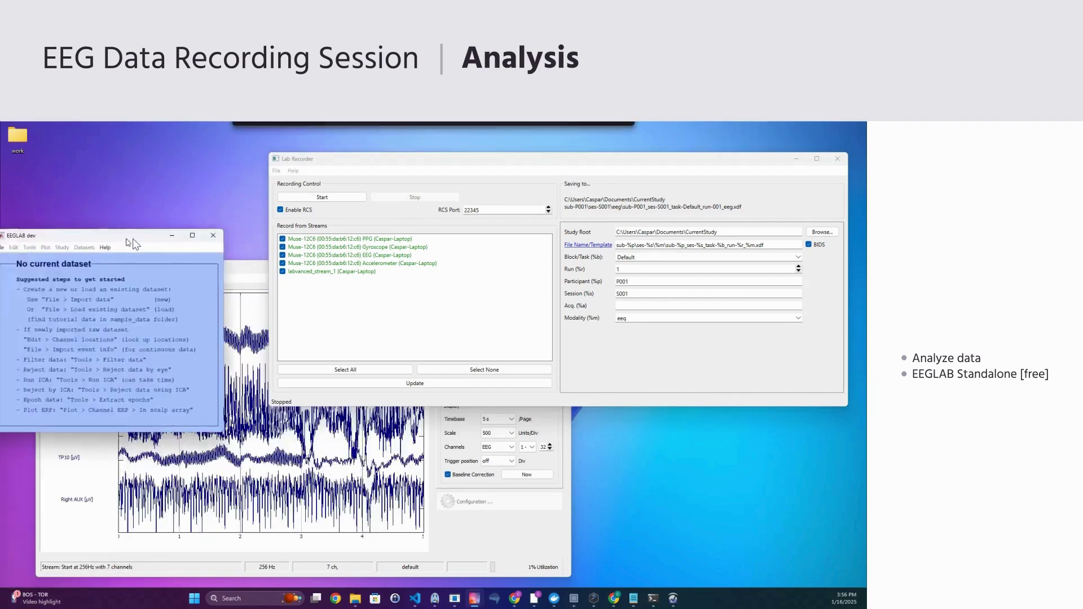
- In EEGLAB, choose File > Import data > From .XDF or .XDFZ file
drag(129, 241, 201, 240)
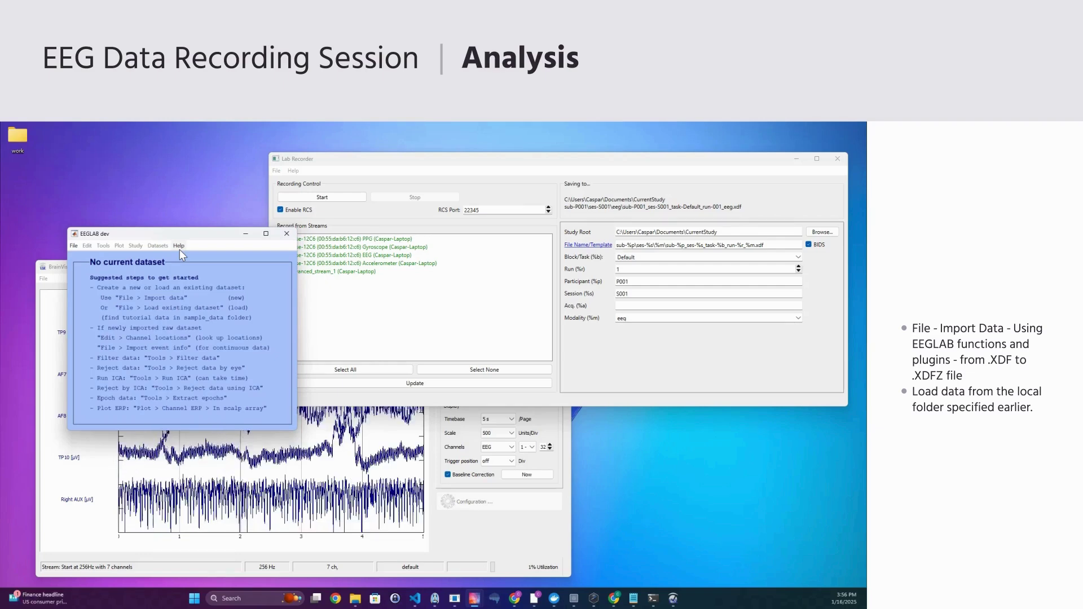
click(73, 246)
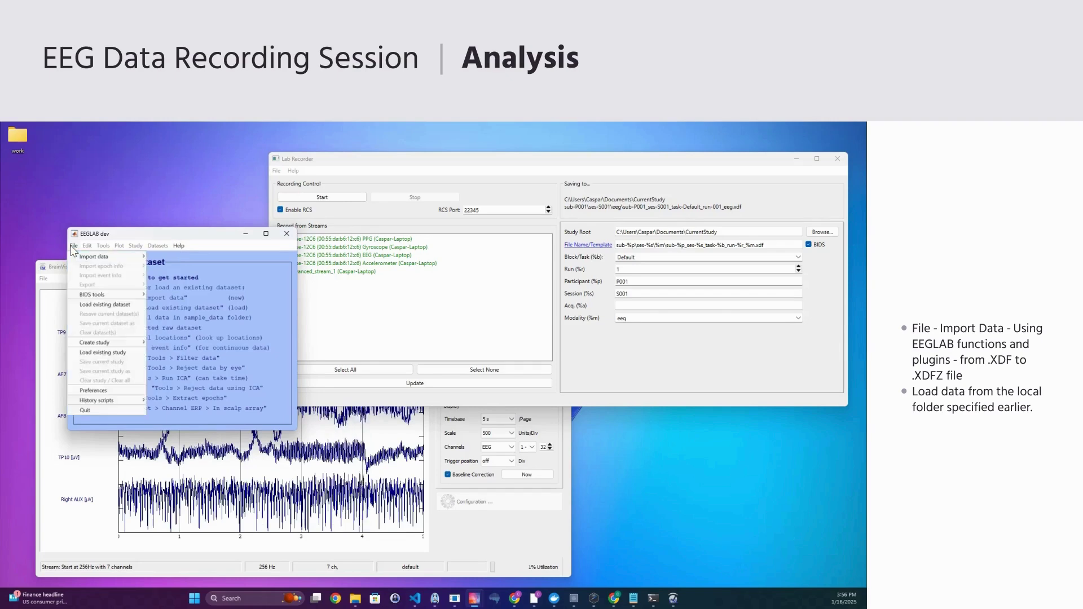
click(73, 246)
click(74, 246)
mouse_move(101, 257)
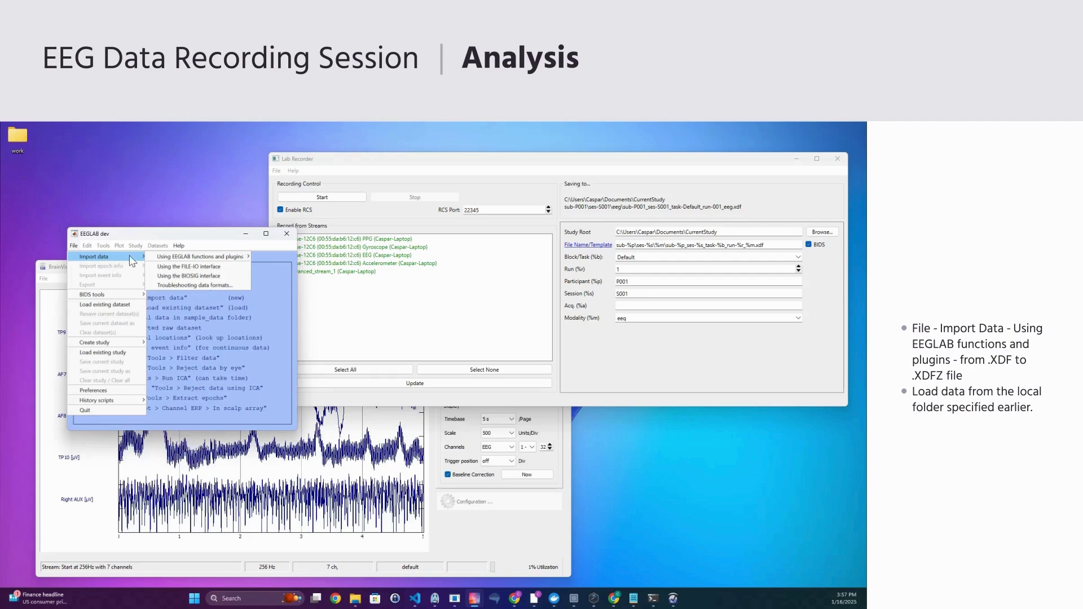
mouse_move(165, 258)
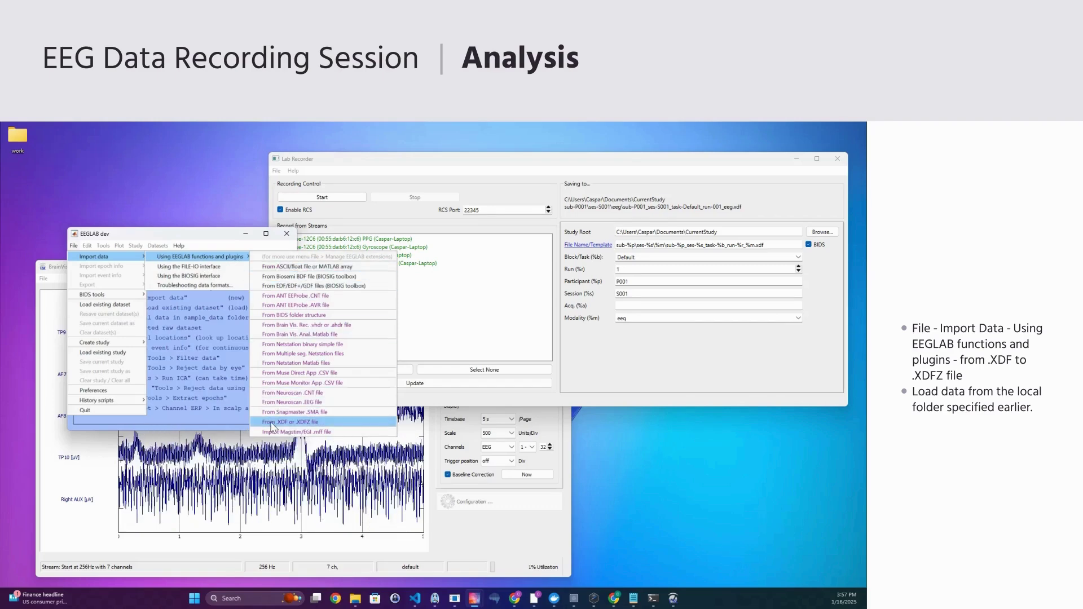
click(297, 422)
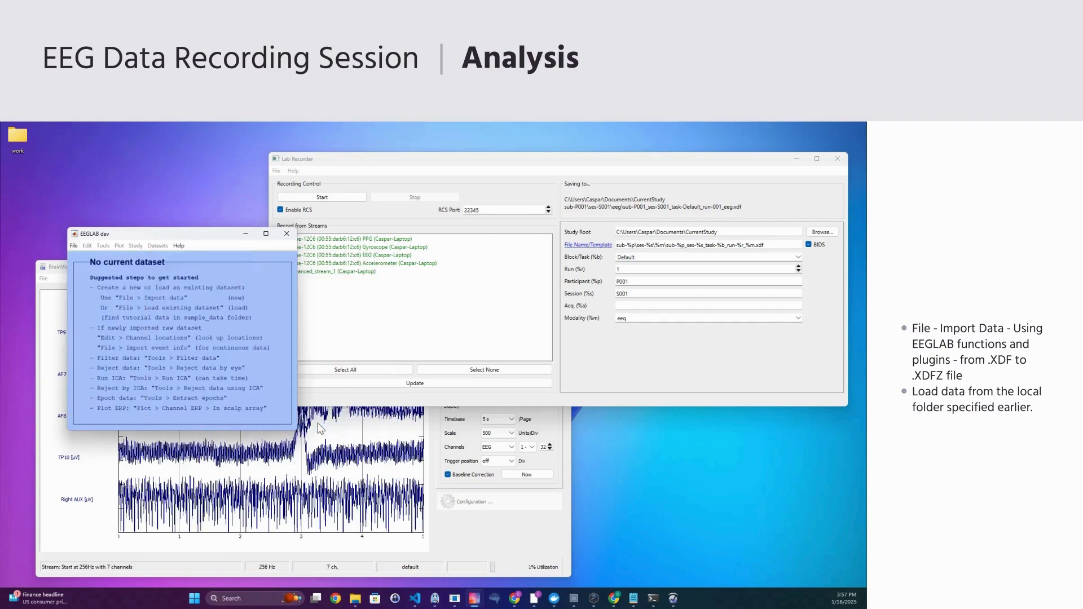
- Browse from the C drive to Documents/CurrentStudy/sub-P001/ses-S001/eeg
click(105, 413)
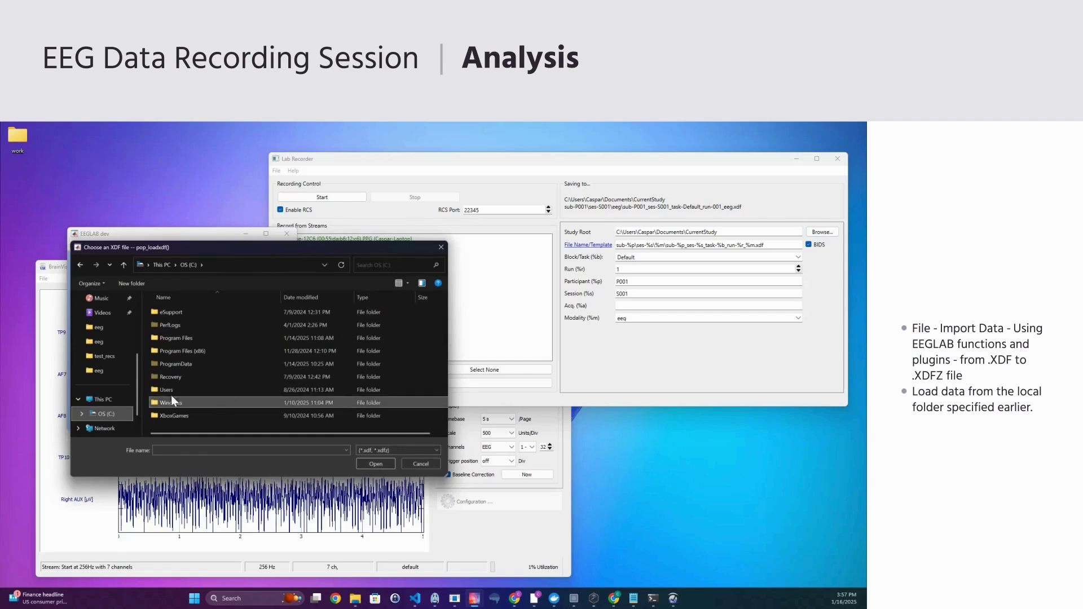
double_click(171, 391)
double_click(168, 312)
double_click(184, 343)
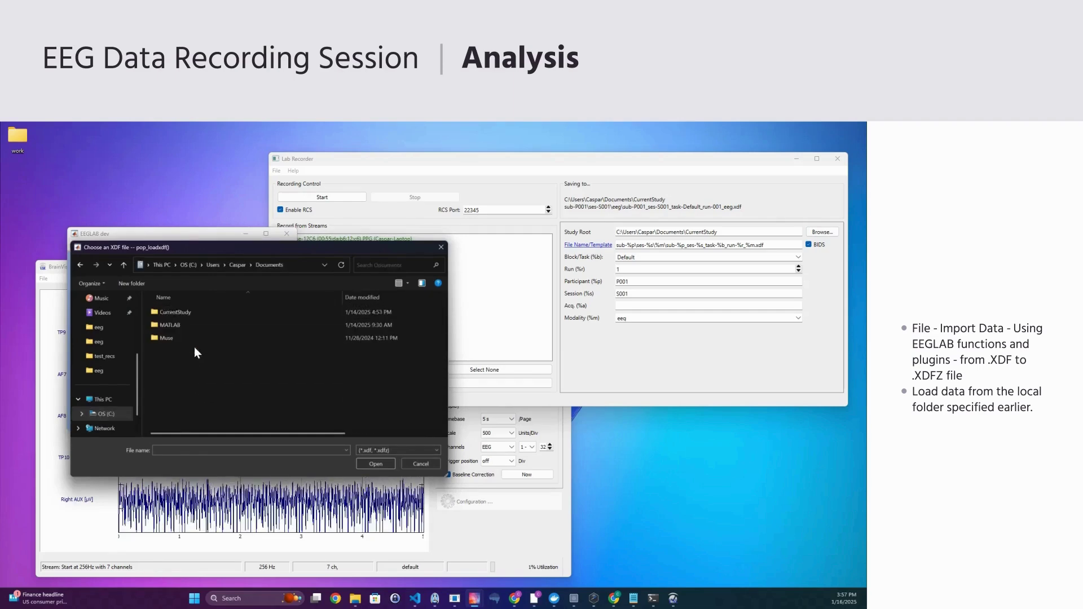
double_click(194, 340)
double_click(212, 312)
double_click(203, 314)
double_click(203, 313)
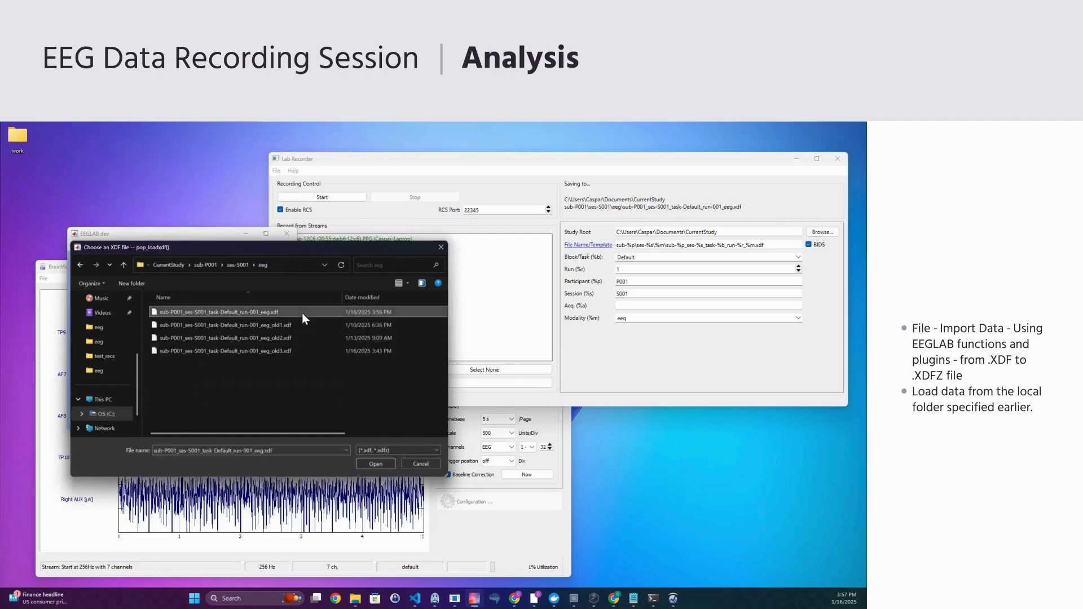
- Import the newest XDF recording with default stream settings as dataset test_1
click(374, 465)
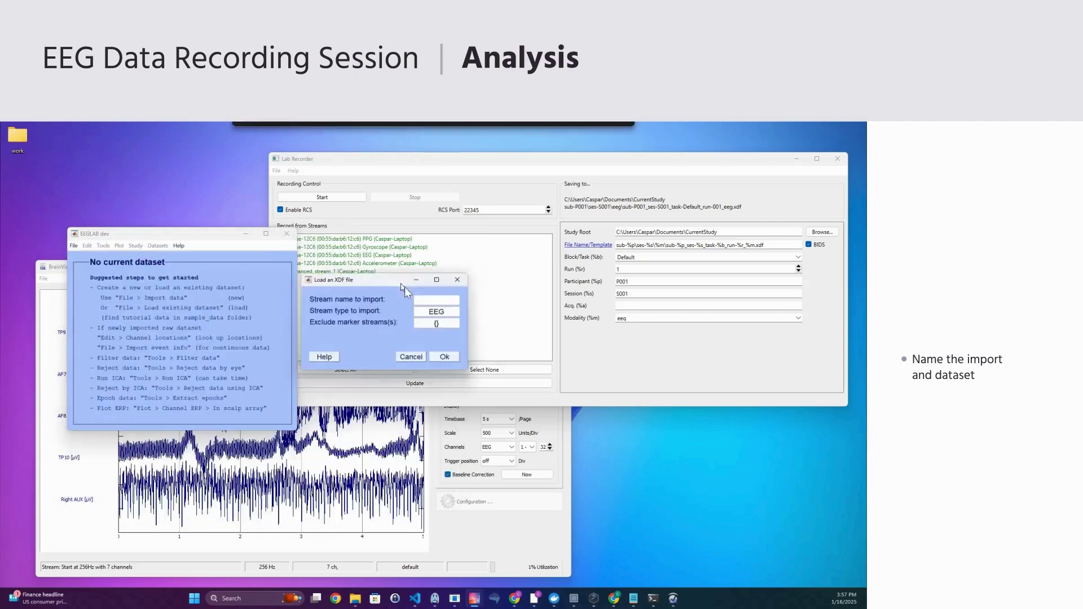
click(250, 374)
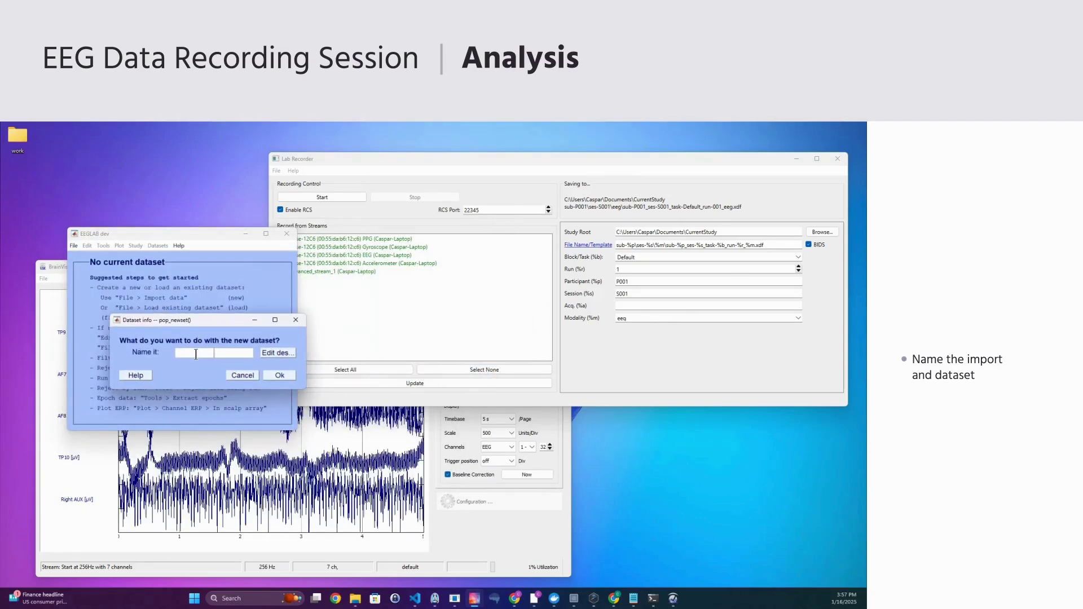
click(196, 353)
text(test_1)
key(Return)
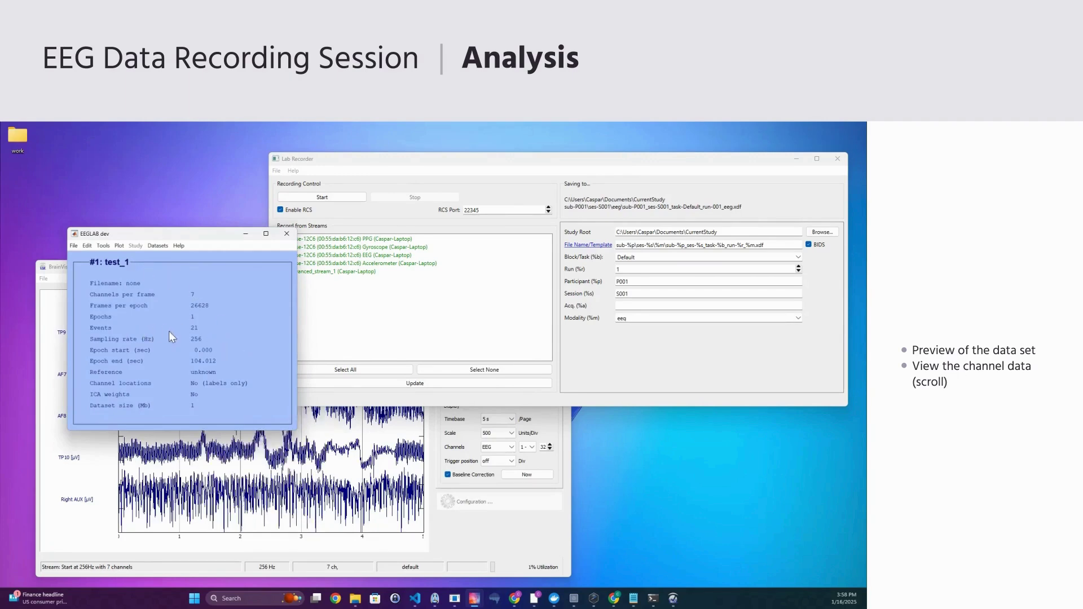
- Plot the scrolling channel data full-screen and page forward to the event markers near 58 s
click(119, 246)
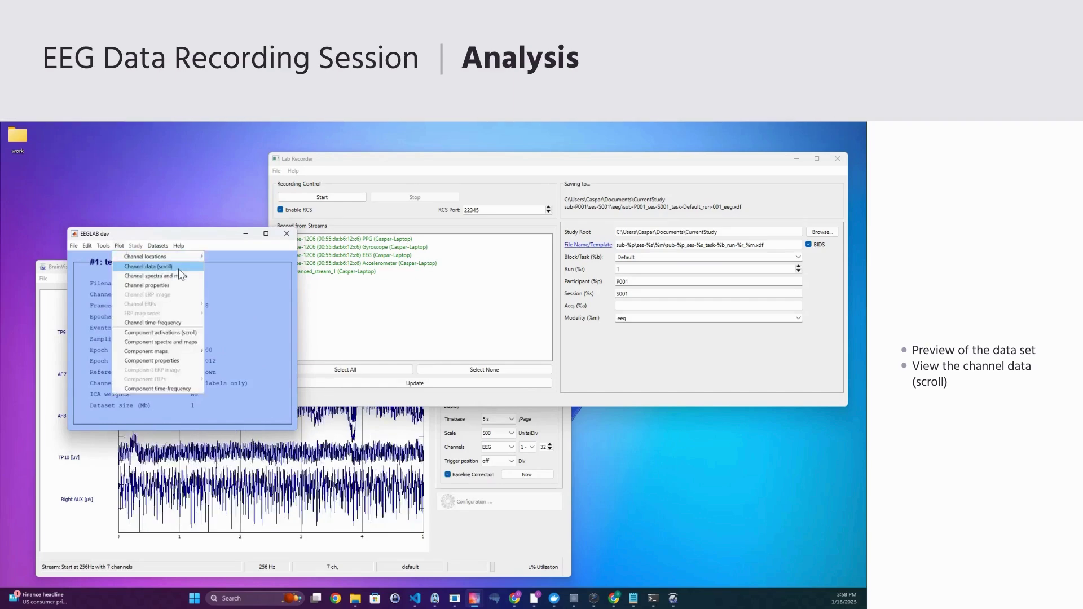
click(179, 267)
drag(308, 246, 255, 247)
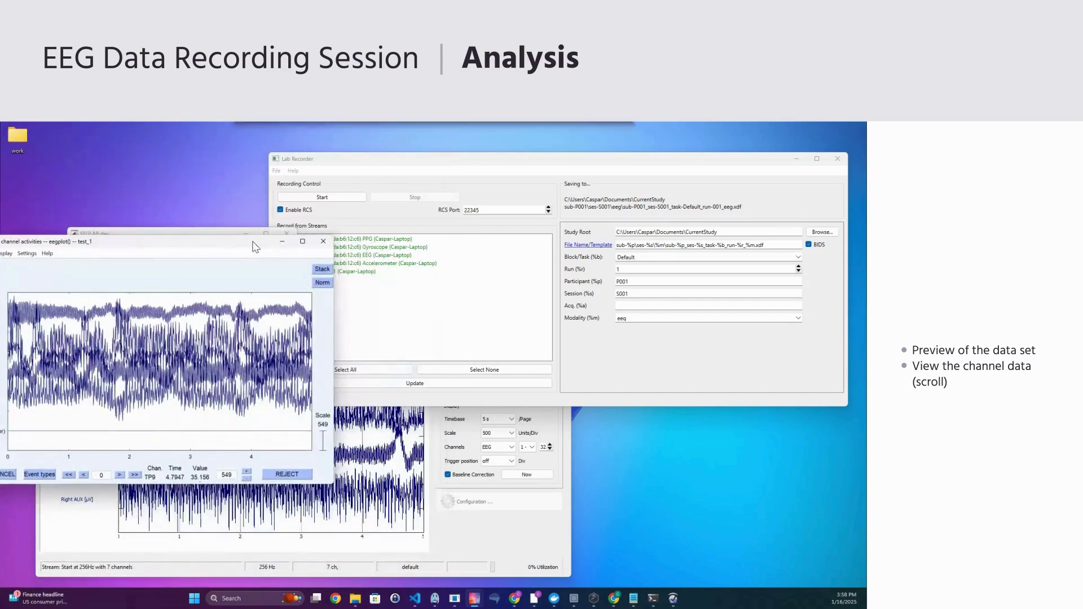
double_click(255, 246)
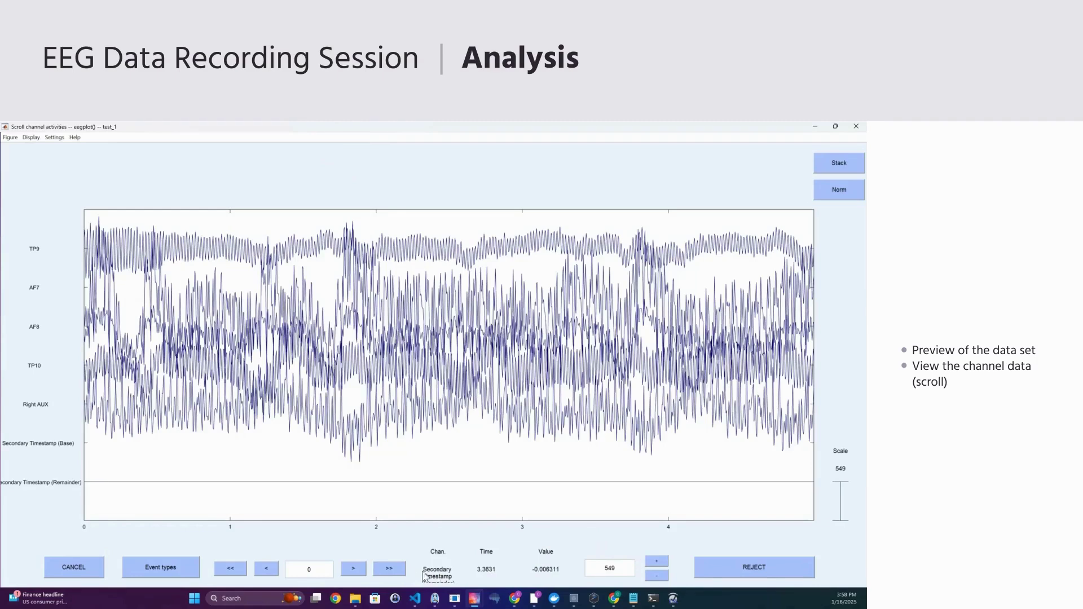
click(380, 569)
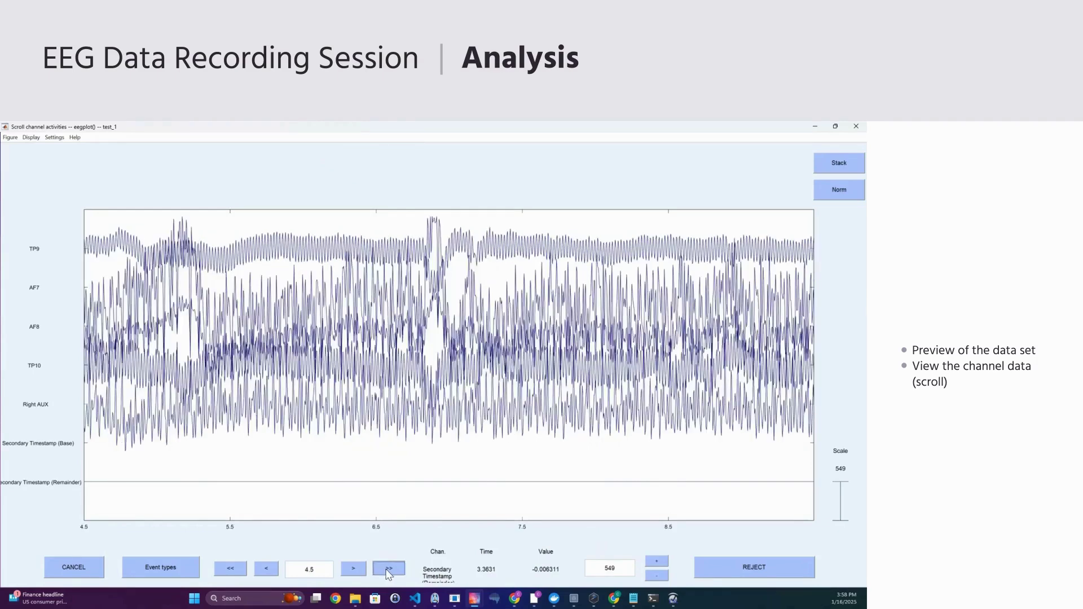
click(384, 570)
click(384, 570)
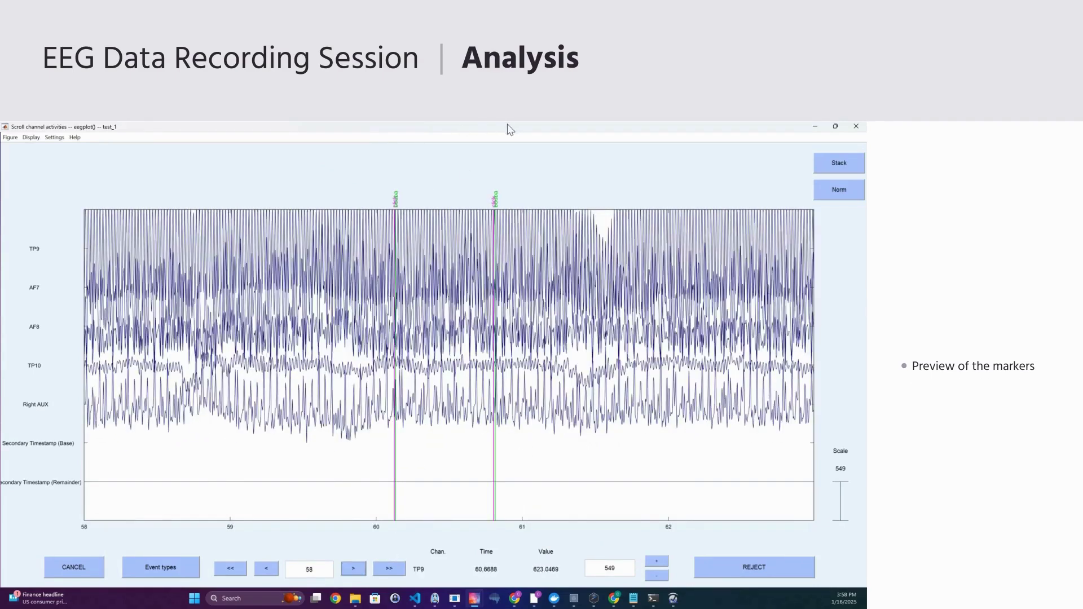
drag(511, 130, 522, 196)
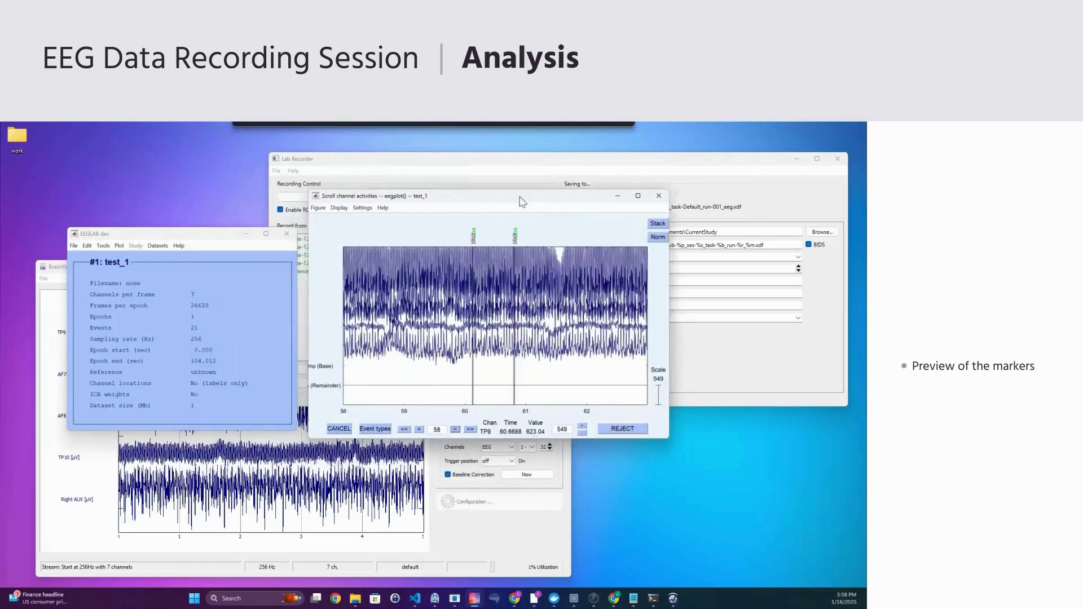
- Plot the channel time-frequency ERSP and ITC figure for test_1 with defaults, then centre Figure 3
click(119, 246)
click(104, 246)
click(105, 246)
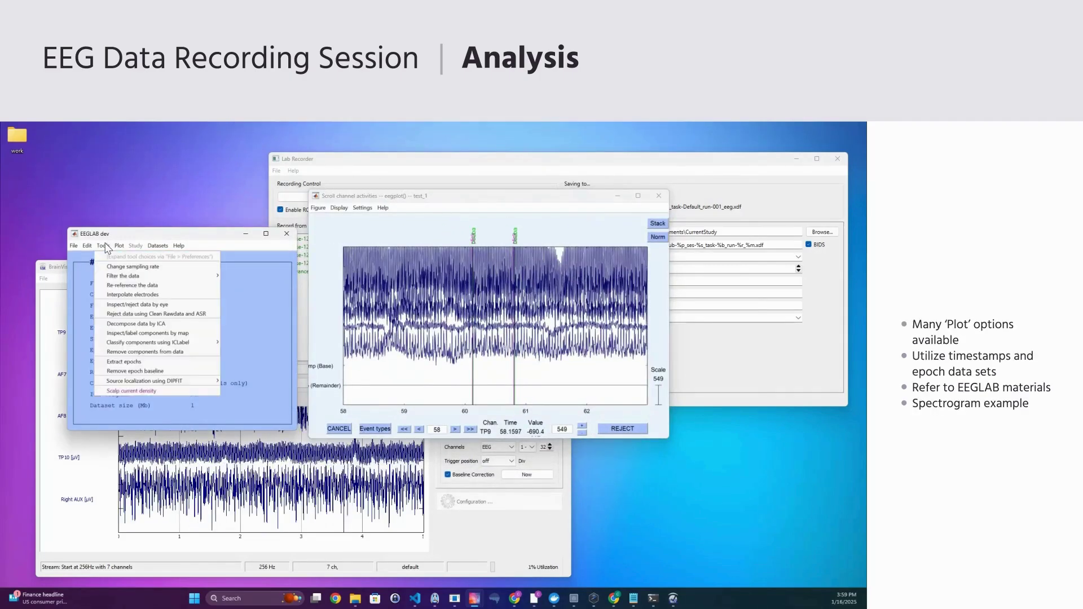
mouse_move(121, 249)
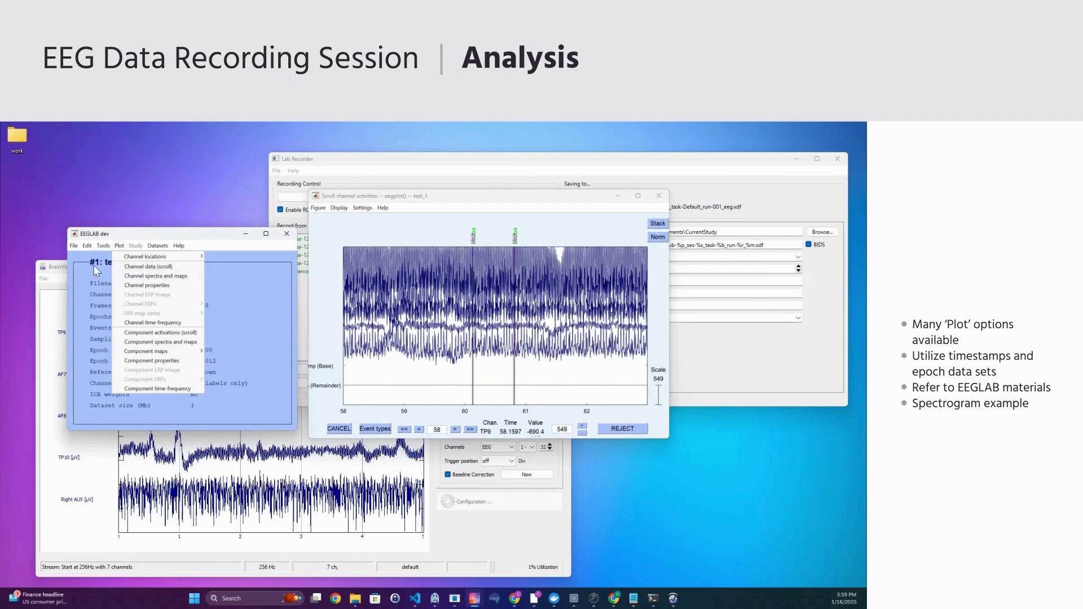
click(166, 327)
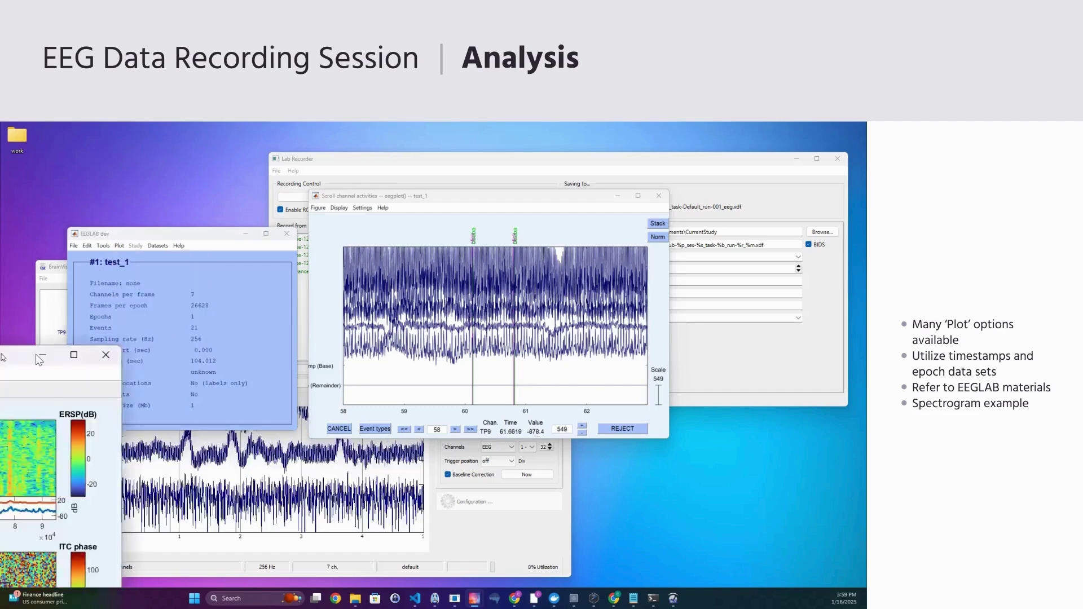
drag(40, 341, 378, 305)
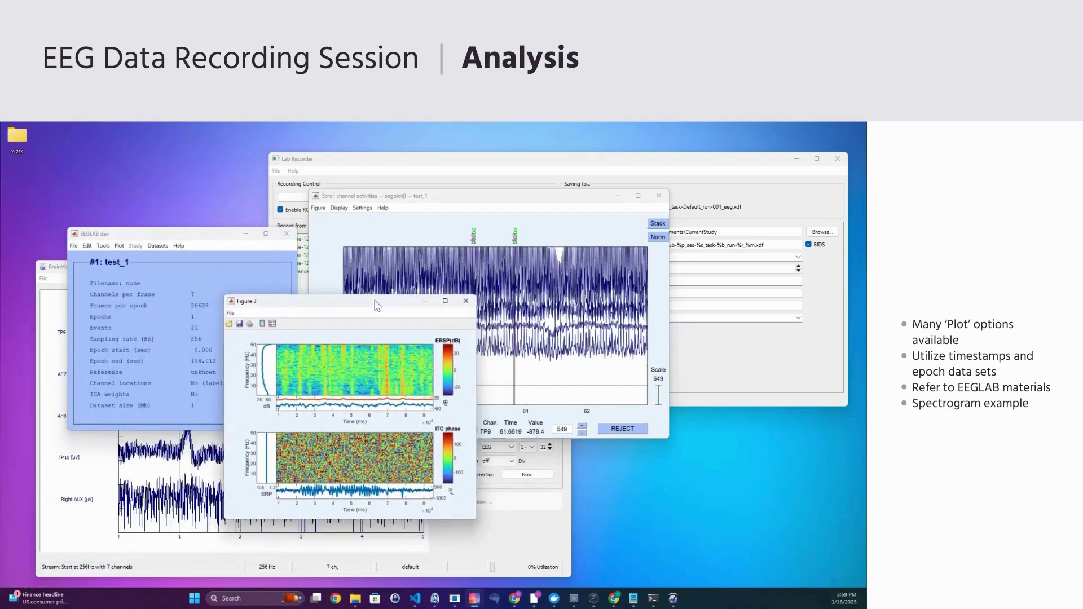